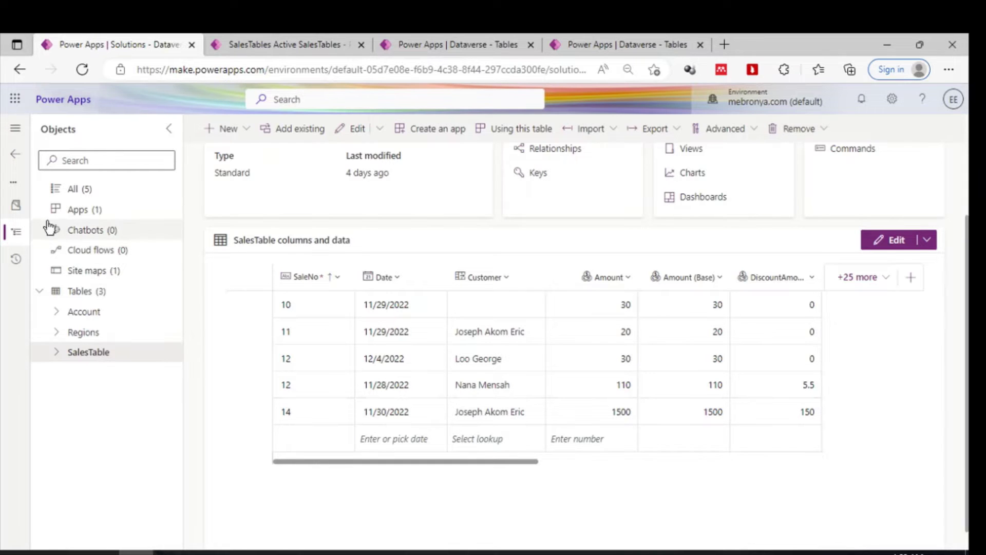
# - Open the SalesTable table of the Dataverse Tutorial solution and bring up its columns and data
pyautogui.click(16, 155)
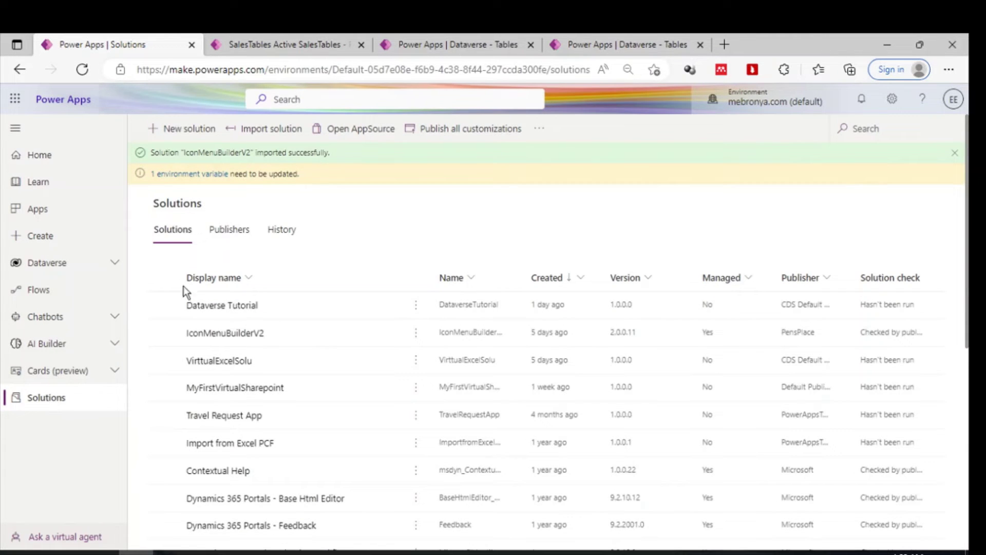
pyautogui.click(214, 308)
pyautogui.click(212, 308)
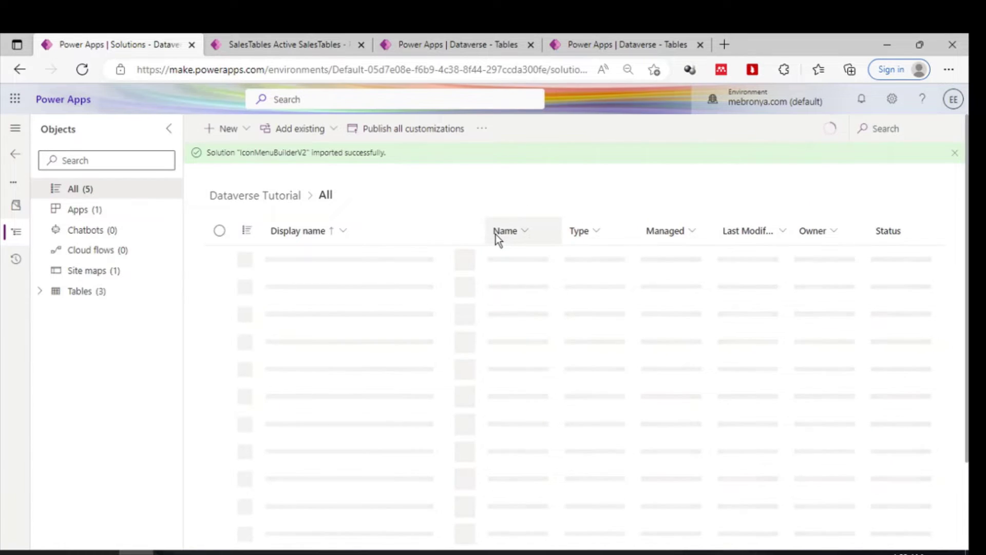
pyautogui.click(38, 291)
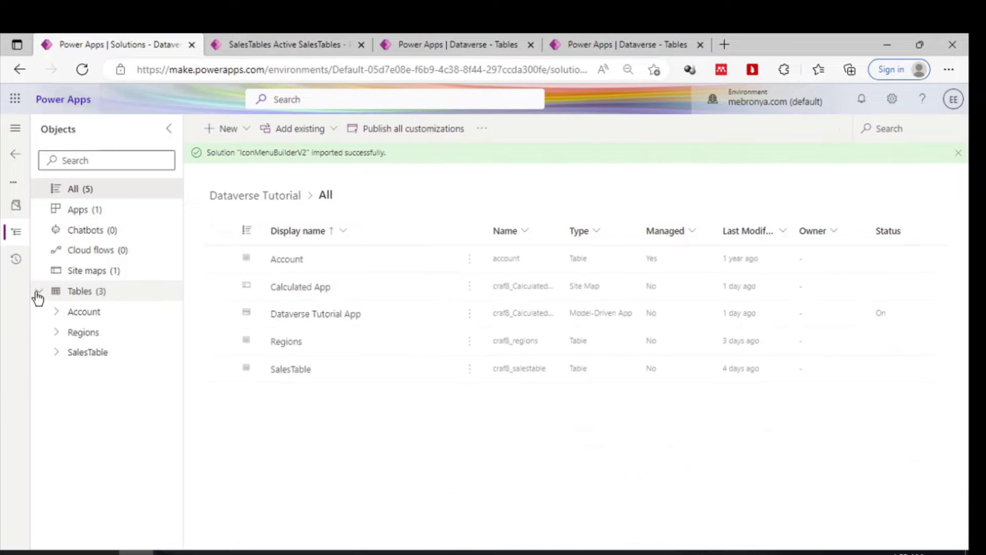
pyautogui.click(91, 353)
pyautogui.scroll(-3, 346, 352)
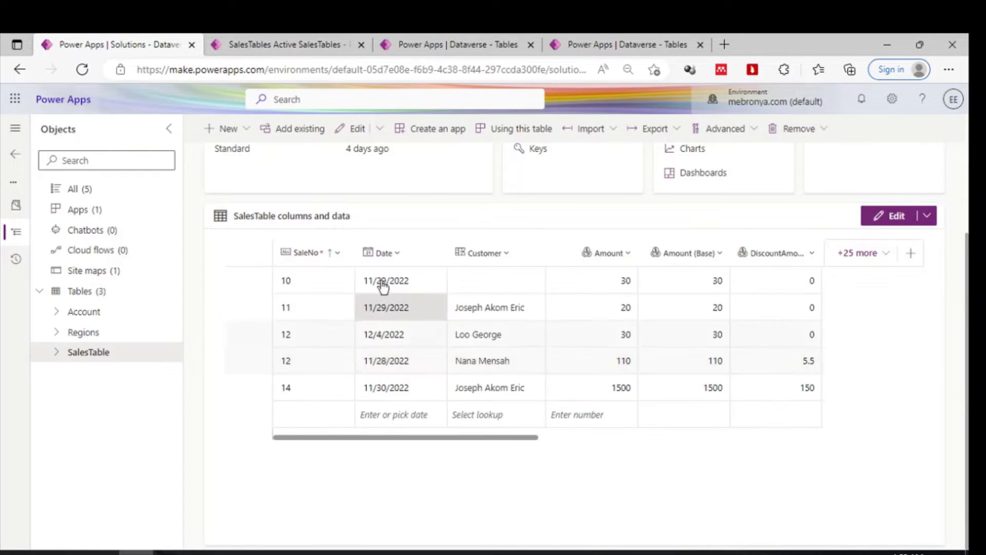
# - Hide the Amount (Base) and AmountPaid base columns of SalesTable and widen DiscountAmount enough to show its full name
pyautogui.hscroll(1, 488, 295)
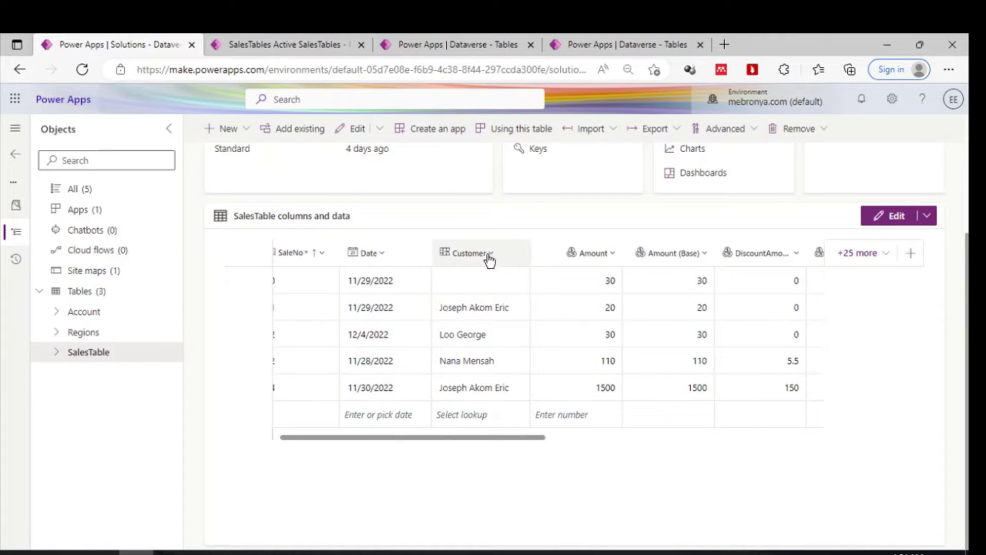
pyautogui.click(705, 254)
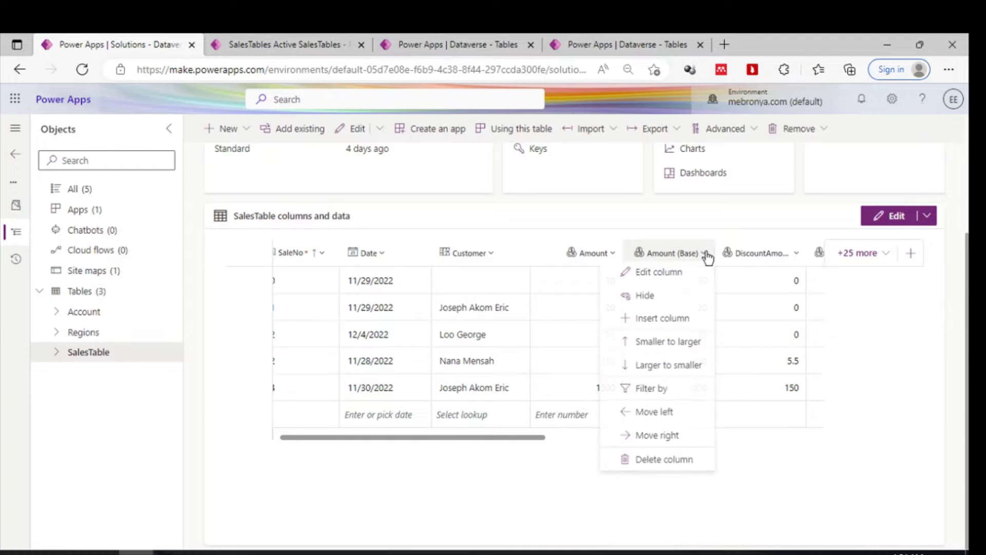
pyautogui.click(649, 297)
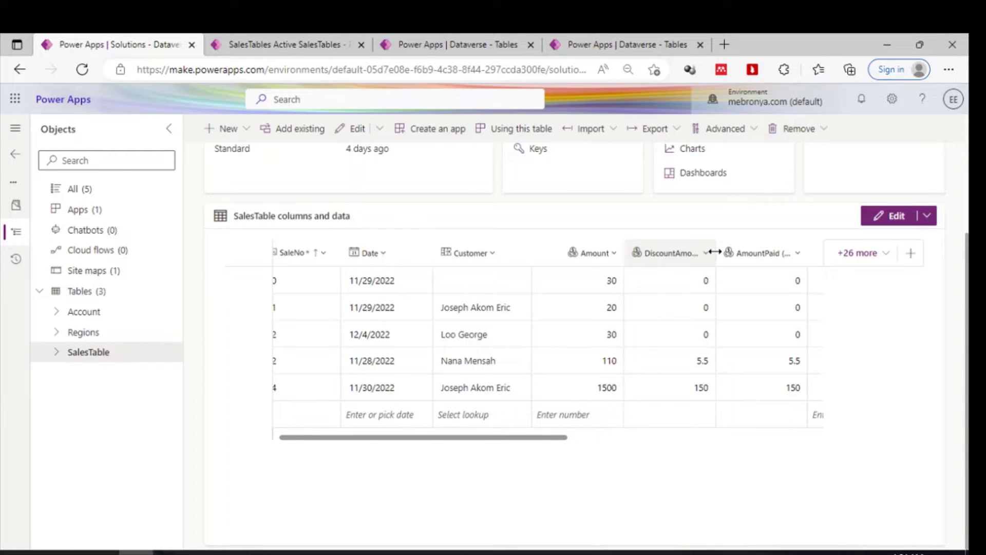
pyautogui.moveTo(717, 252)
pyautogui.mouseDown()
pyautogui.moveTo(759, 250)
pyautogui.moveTo(724, 252)
pyautogui.mouseUp()
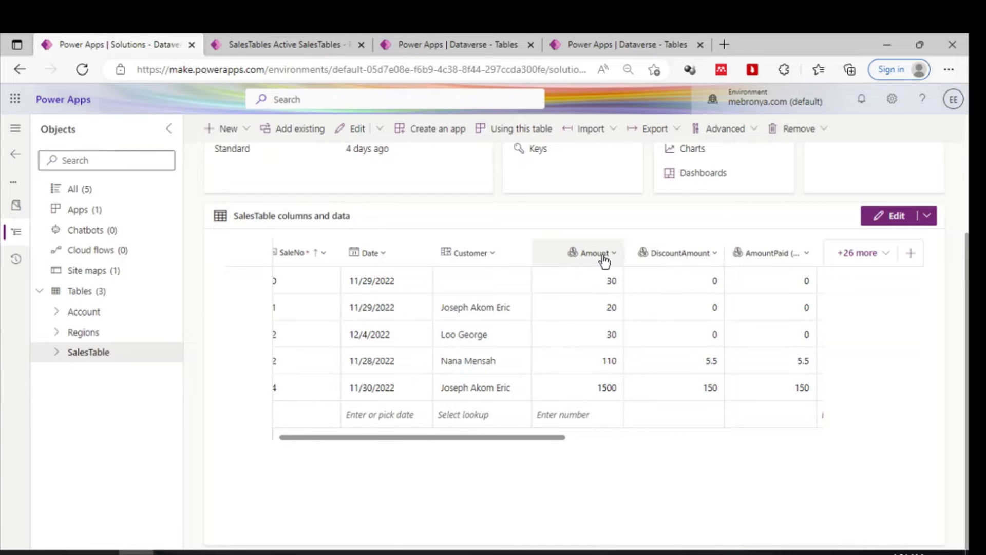
pyautogui.click(807, 257)
pyautogui.click(753, 303)
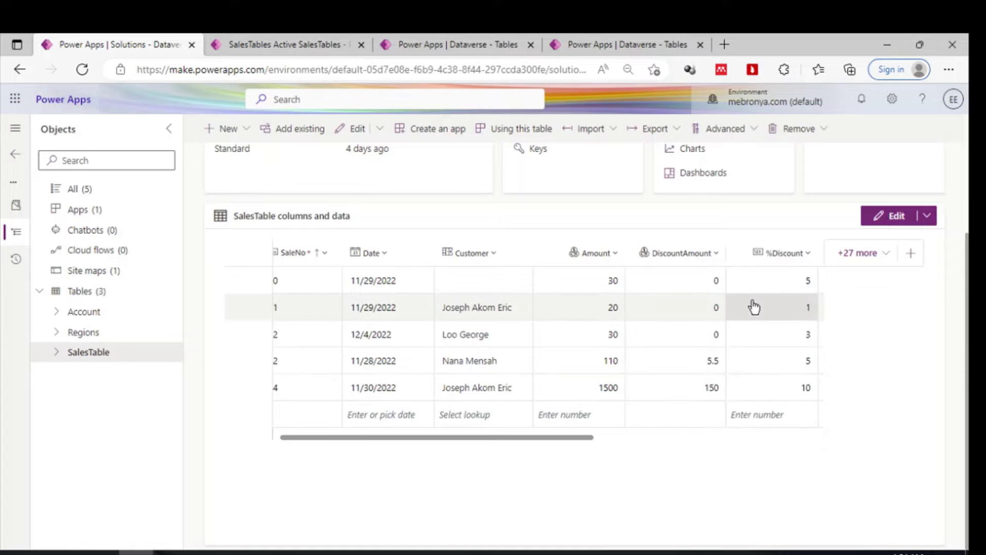
# - Move the %Discount column between Amount and DiscountAmount in the SalesTable data grid
pyautogui.hscroll(5, 754, 304)
pyautogui.hscroll(-5, 753, 307)
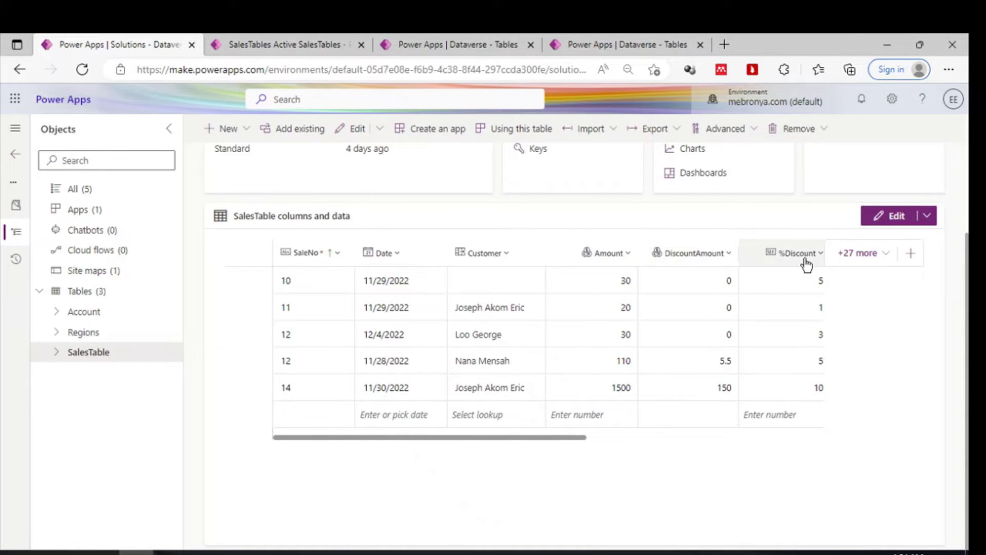
pyautogui.moveTo(780, 252); pyautogui.dragTo(663, 259)
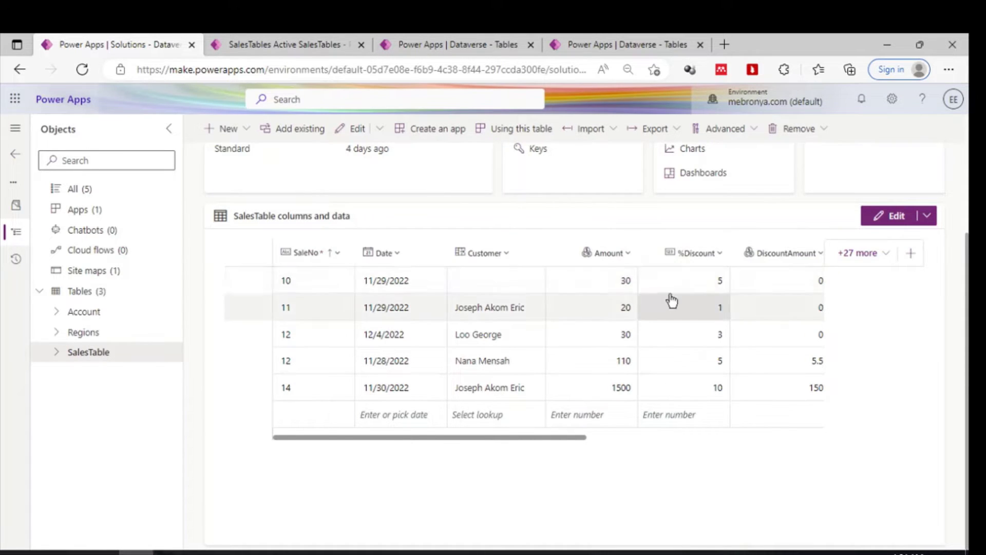
# - Examine how the Amount, %Discount, DiscountAmount and NetSale values relate across the SalesTable rows, including the remaining columns
pyautogui.hscroll(1, 649, 286)
pyautogui.hscroll(5, 649, 287)
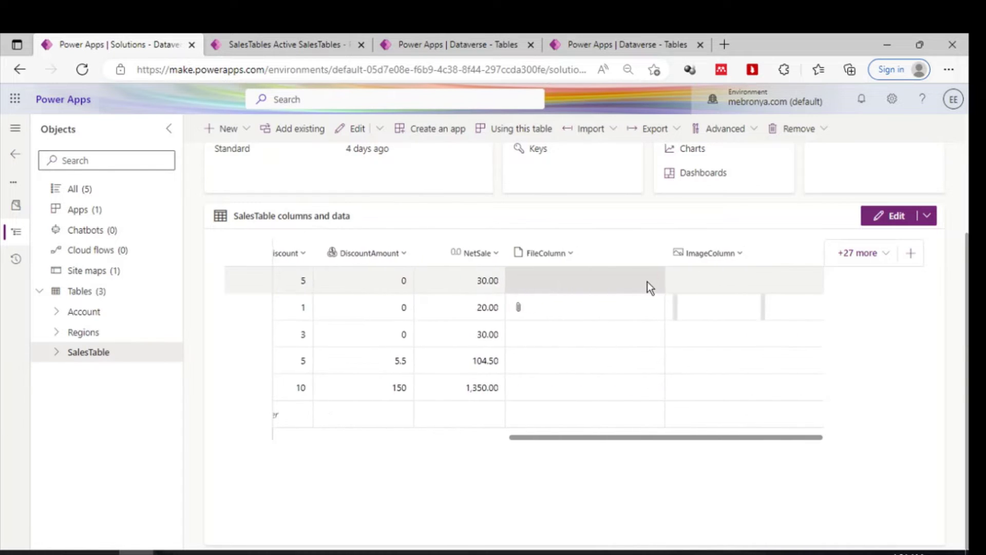
pyautogui.hscroll(-6, 648, 287)
pyautogui.hscroll(3, 649, 287)
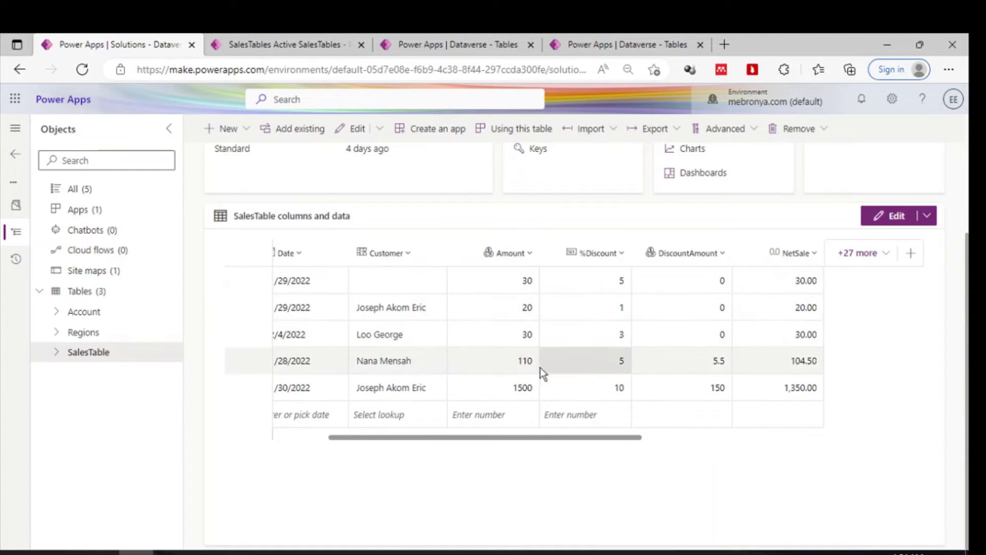
pyautogui.click(811, 254)
pyautogui.click(808, 223)
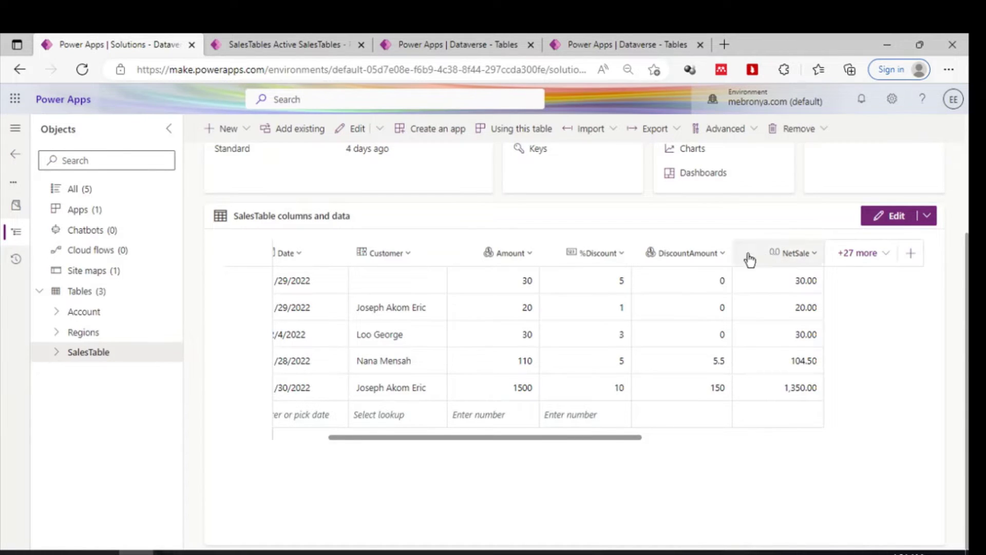
pyautogui.hscroll(1, 732, 278)
pyautogui.hscroll(5, 732, 278)
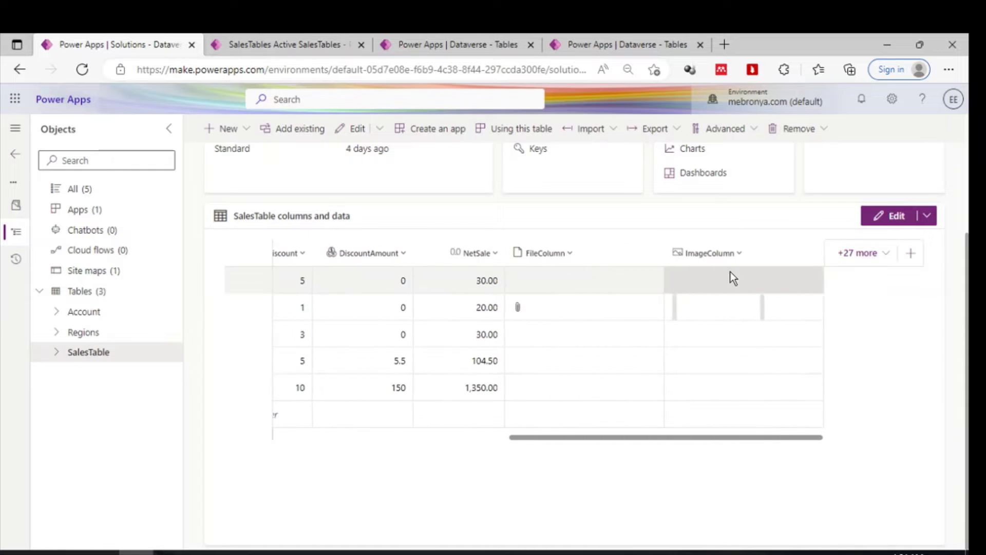
pyautogui.hscroll(-6, 771, 292)
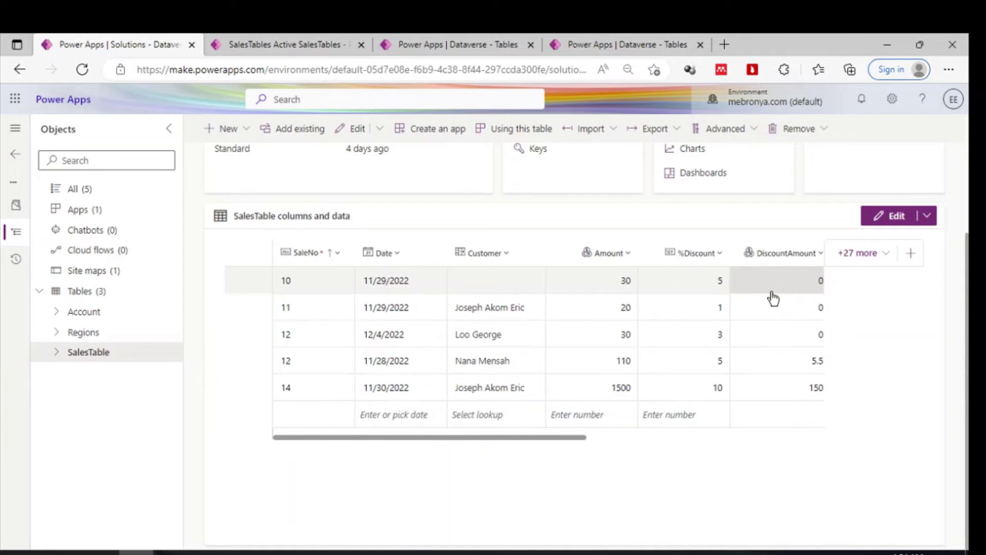
# - Open the SalesTable data for editing and start a new column with the display name Discount2
pyautogui.click(927, 220)
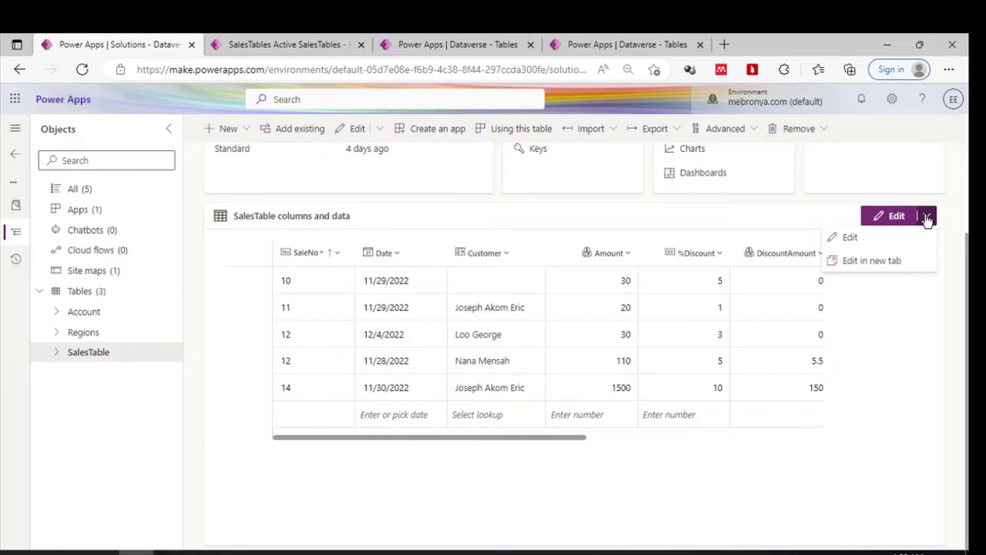
pyautogui.click(850, 238)
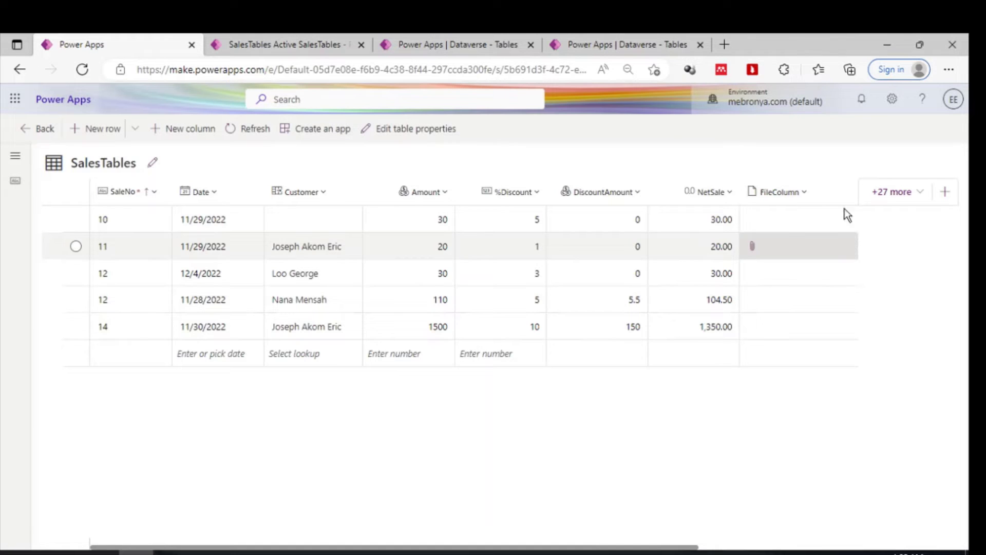
pyautogui.click(185, 129)
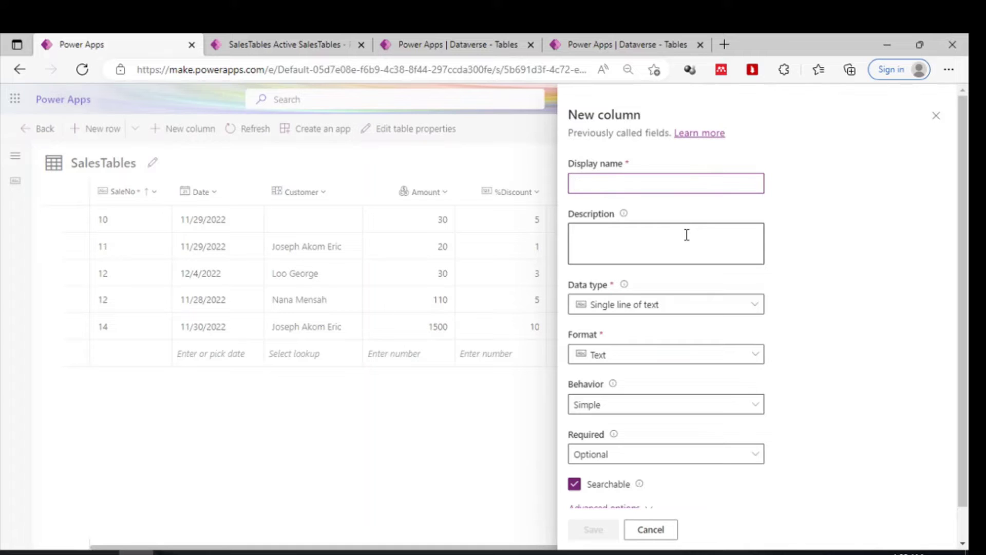
pyautogui.scroll(-1, 634, 186)
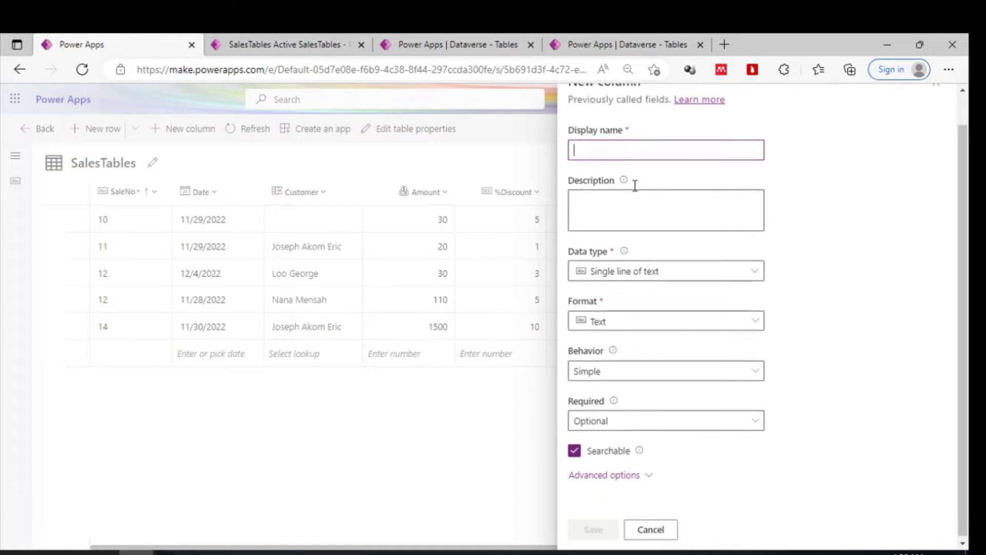
pyautogui.scroll(1, 634, 186)
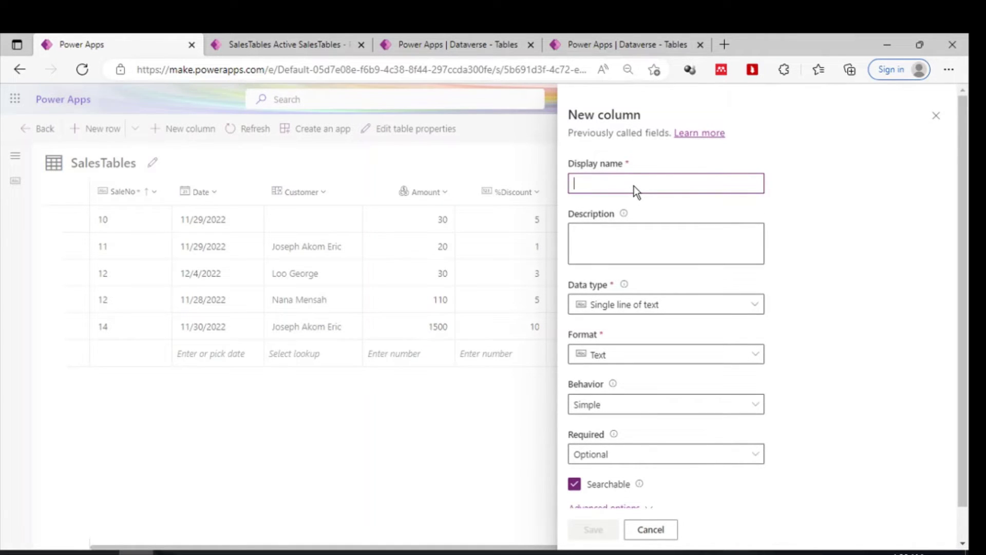
pyautogui.write('Discount')
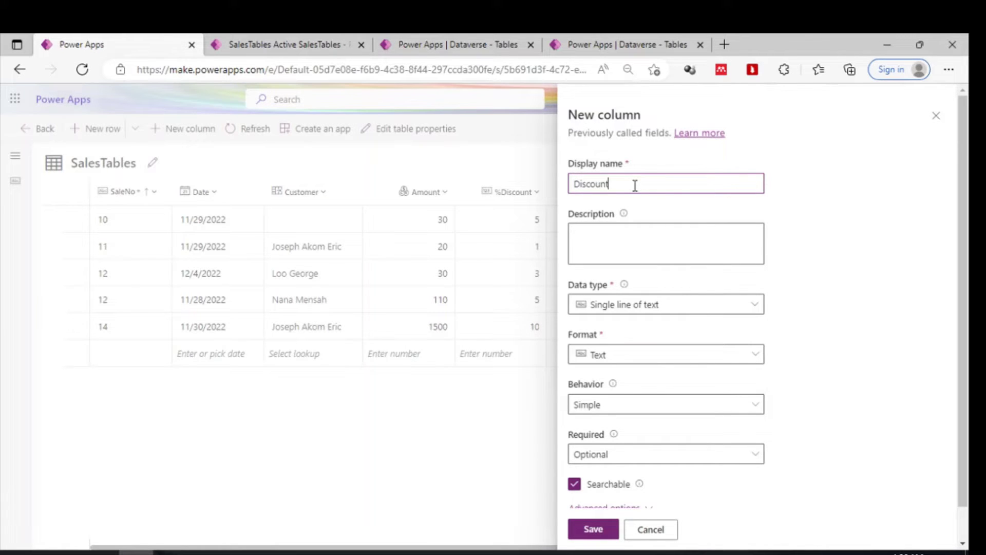
pyautogui.write('2')
# - Give Discount2 the Currency data type and Calculated behavior, save it, and maximize its calculation editor
pyautogui.click(653, 307)
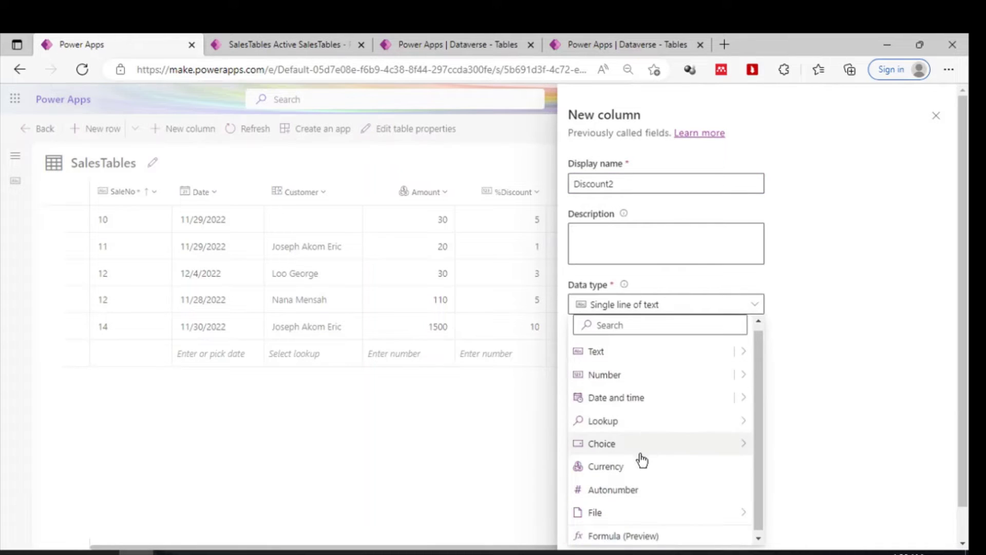
pyautogui.click(625, 468)
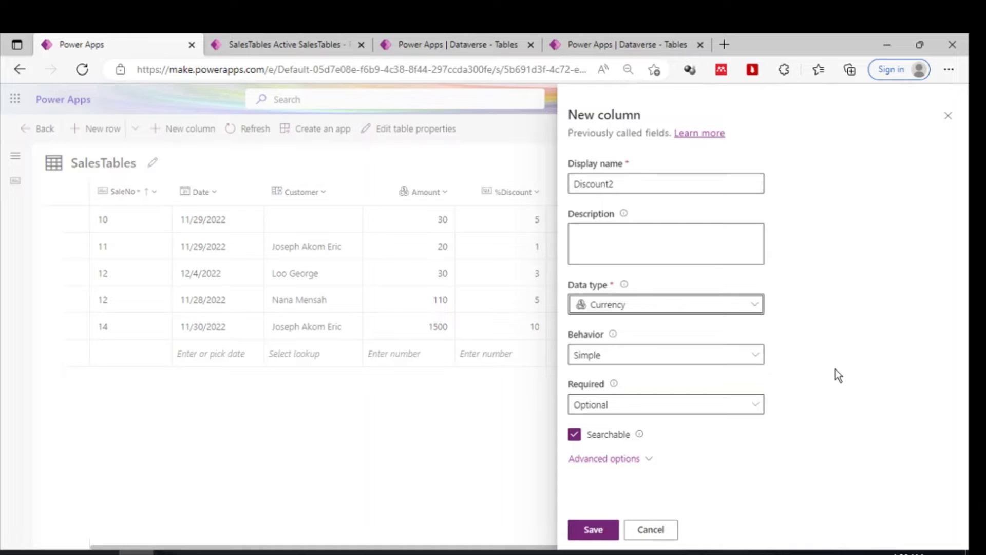
pyautogui.click(631, 360)
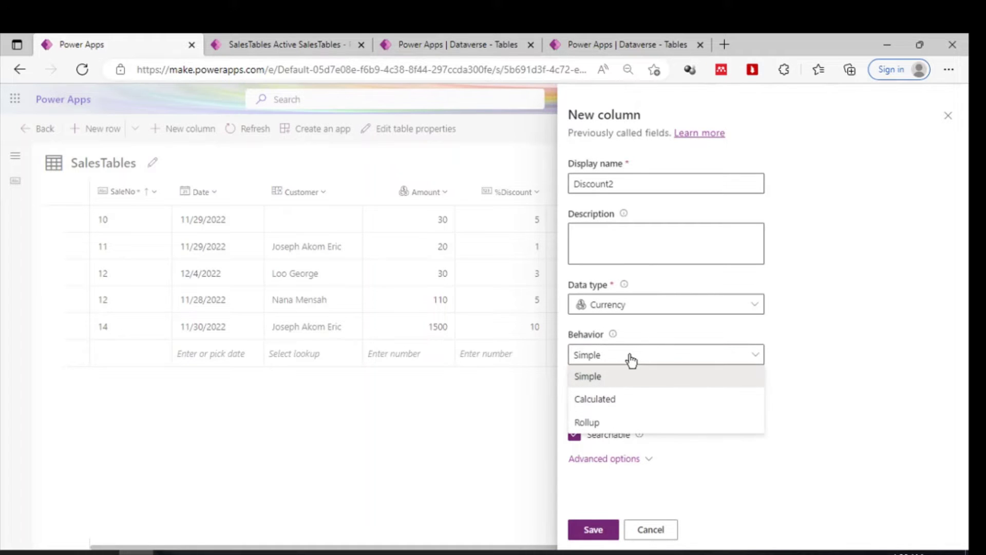
pyautogui.click(598, 403)
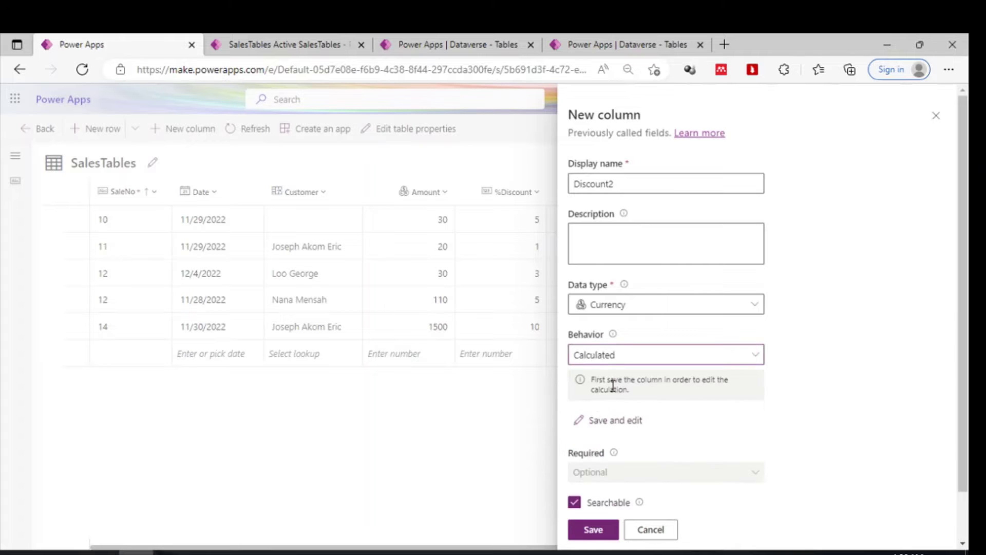
pyautogui.scroll(-1, 630, 373)
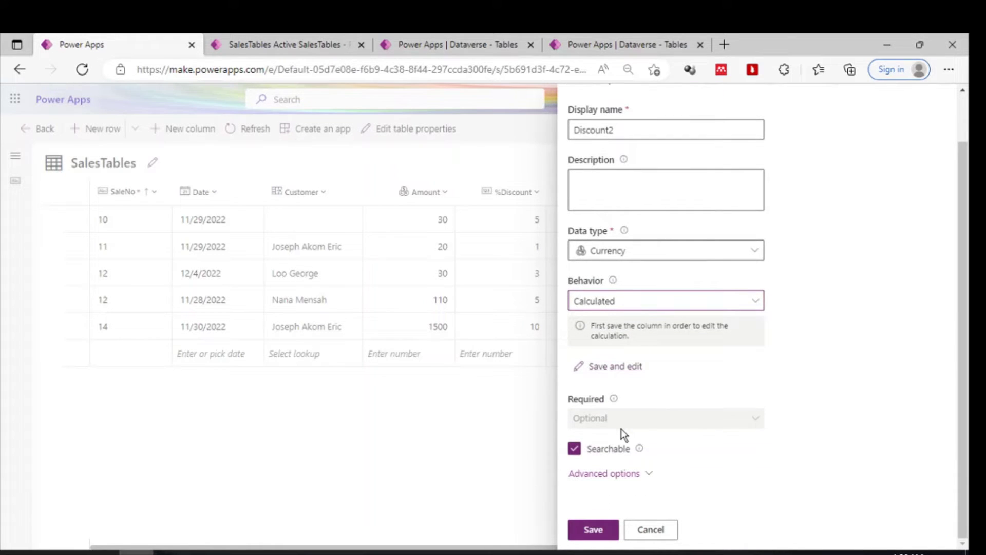
pyautogui.click(592, 529)
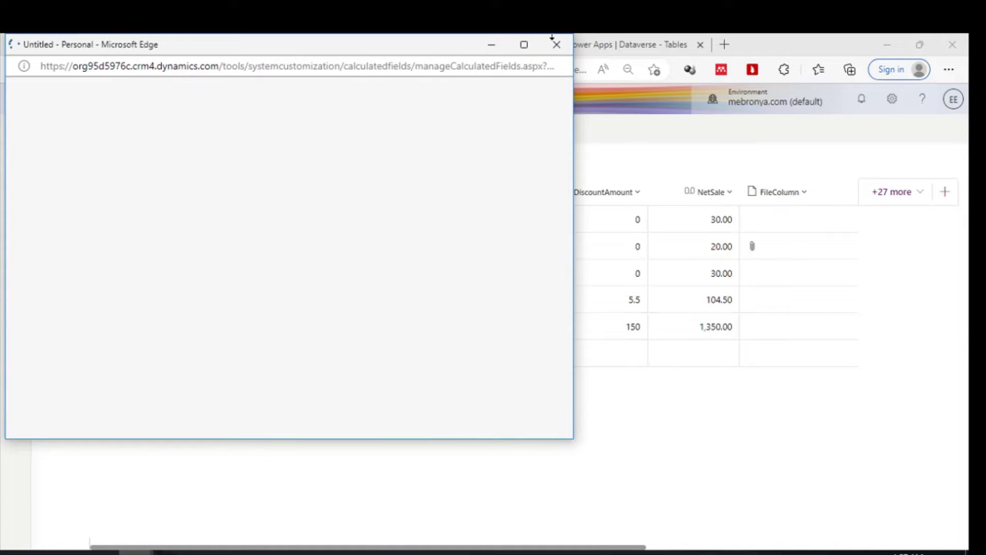
pyautogui.click(524, 46)
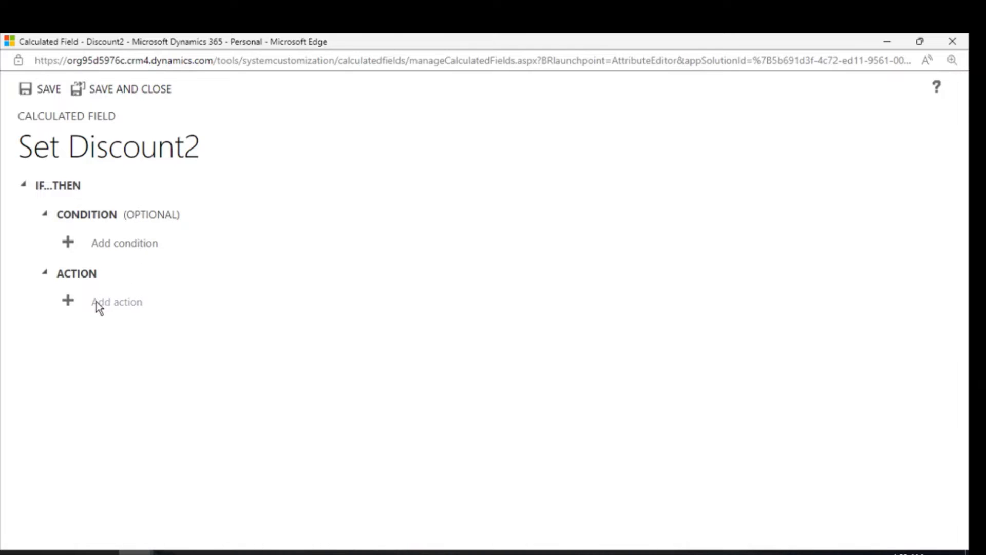
# - Add a condition on the current entity SalesTable that tests the Amount field
pyautogui.click(100, 246)
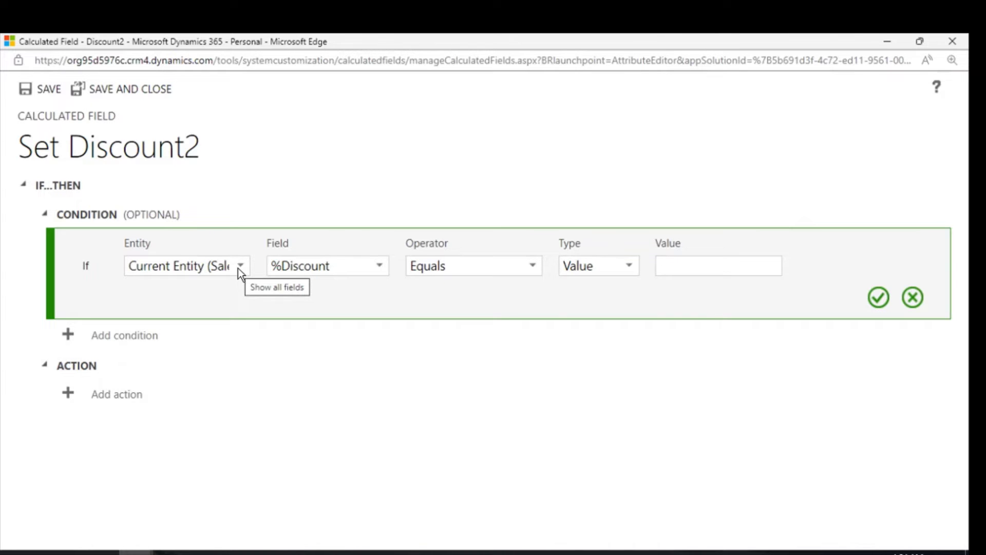
pyautogui.hotkey('alt', 'Tab')
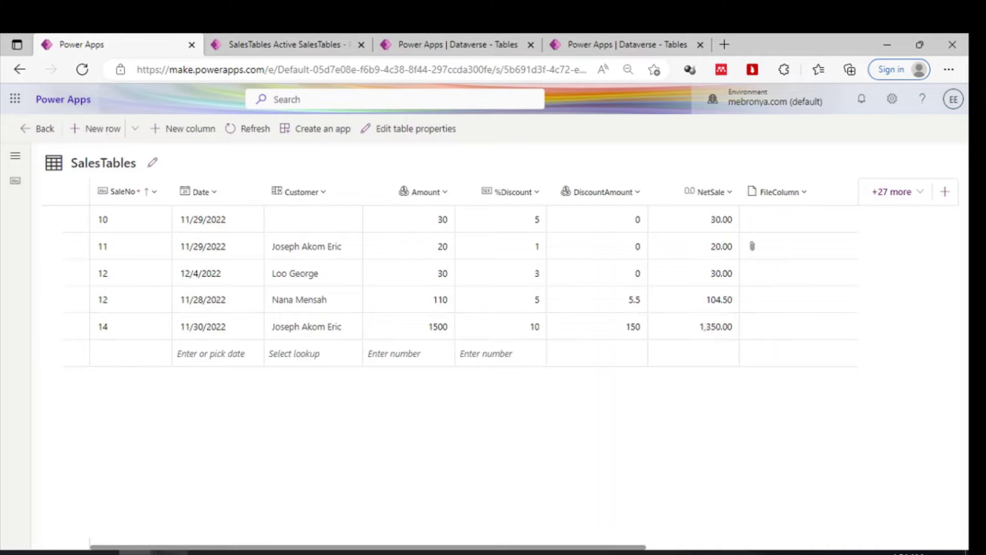
pyautogui.click(135, 553)
pyautogui.click(199, 520)
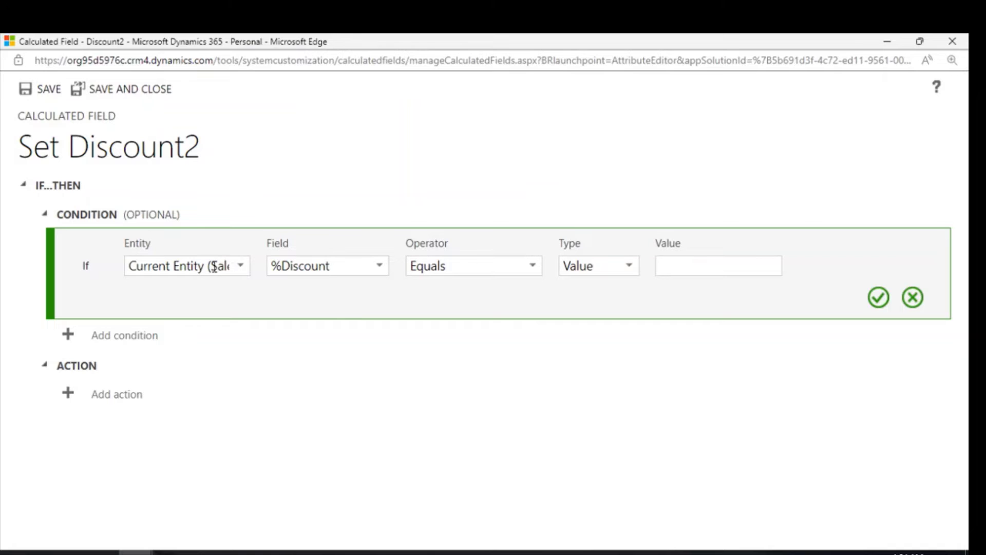
pyautogui.click(239, 266)
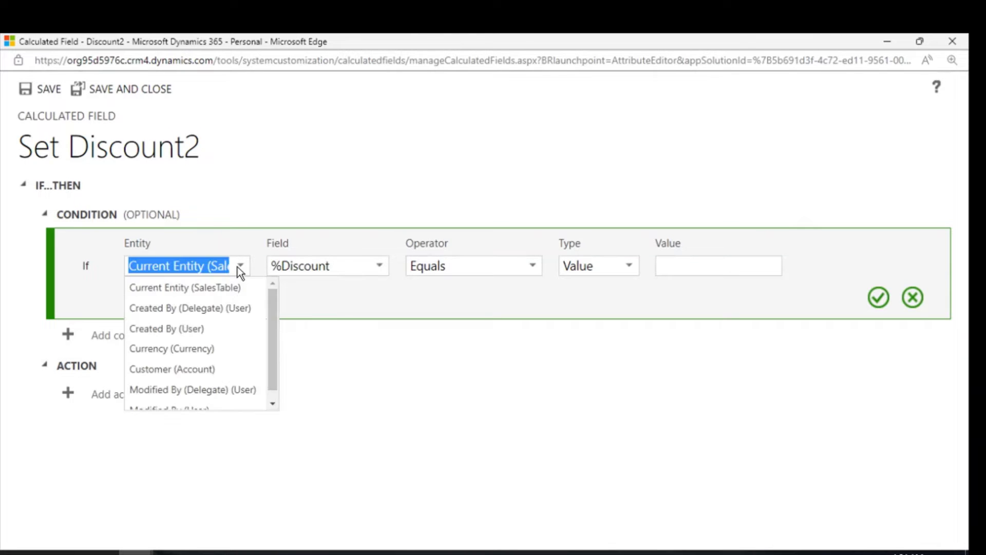
pyautogui.click(212, 289)
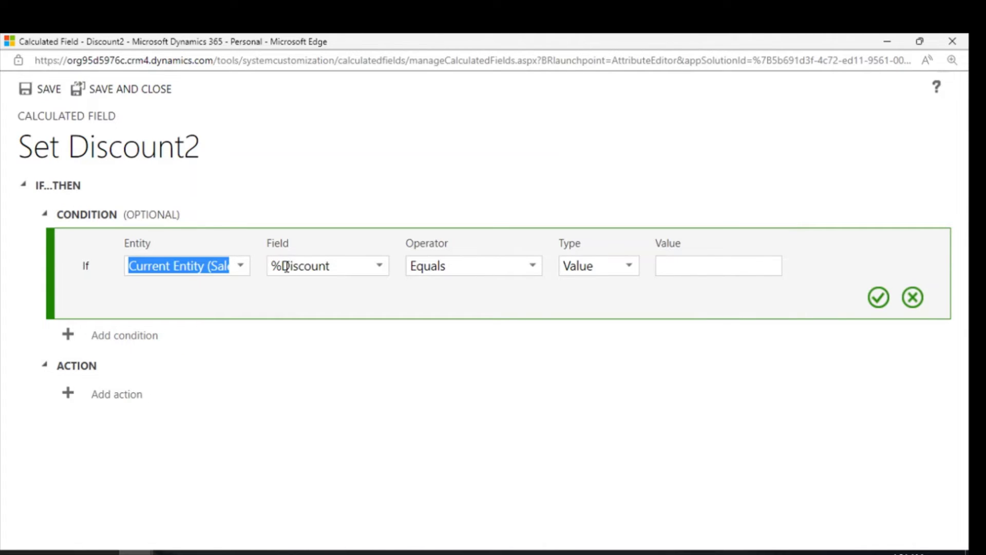
pyautogui.click(380, 263)
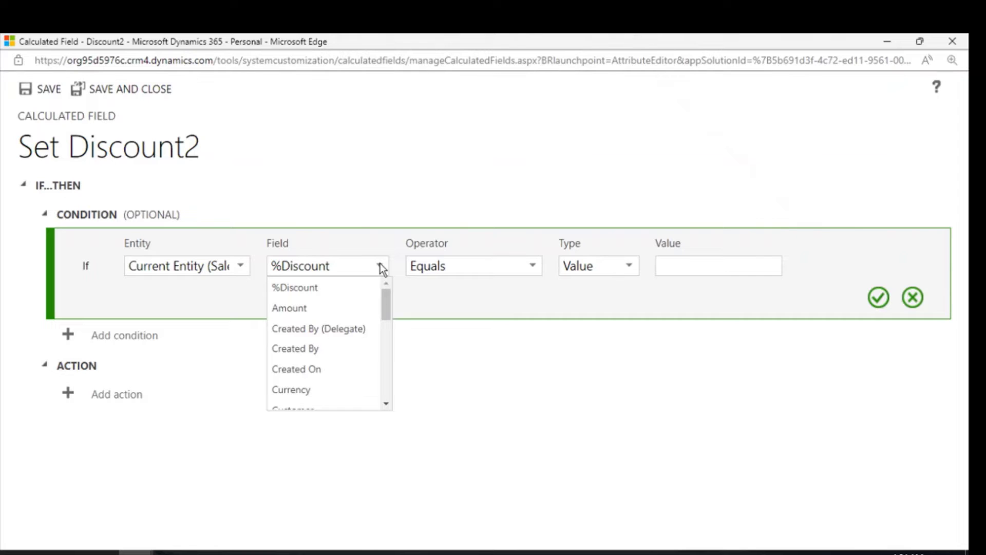
pyautogui.click(305, 310)
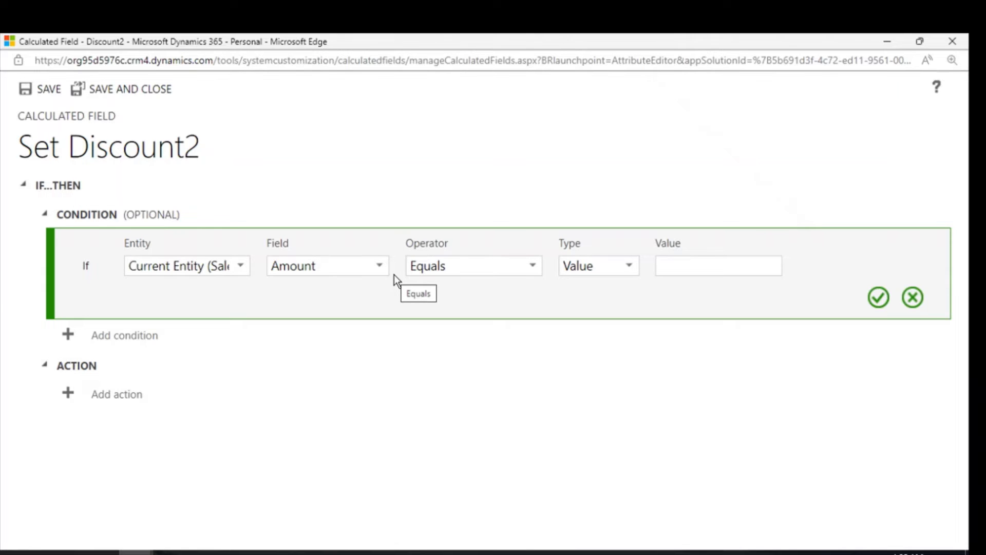
# - Complete the condition with the operator Is greater than and the value 10, and accept it
pyautogui.click(531, 266)
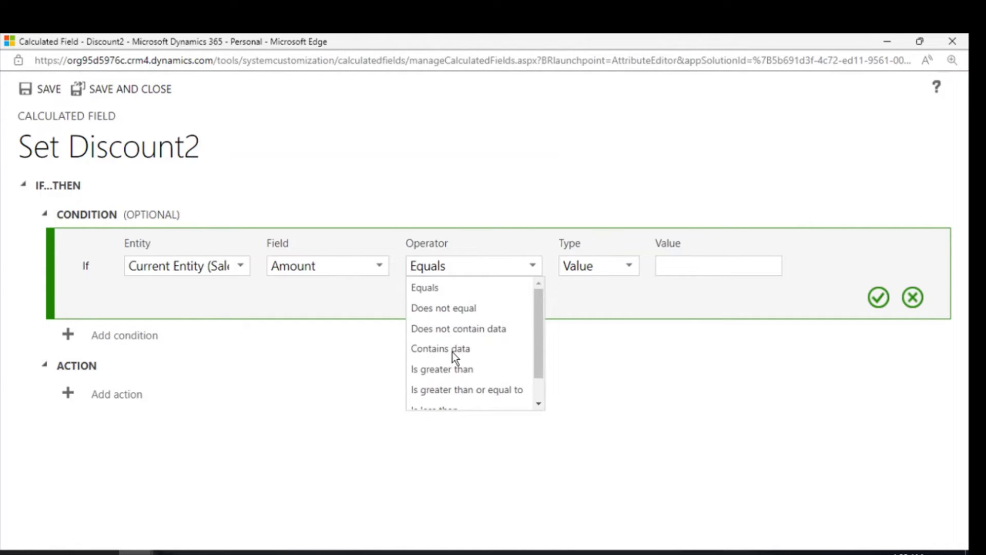
pyautogui.click(452, 367)
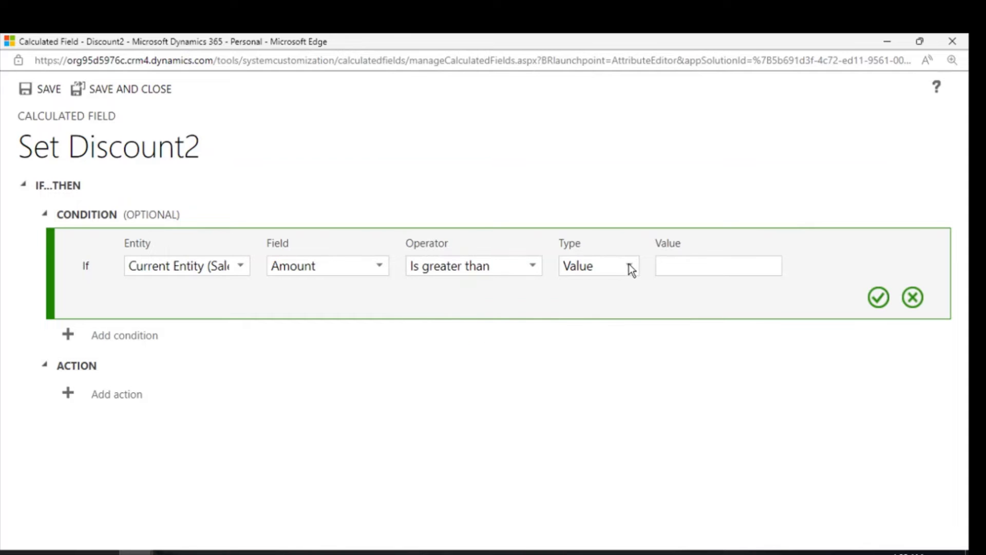
pyautogui.click(687, 263)
pyautogui.write('10')
pyautogui.click(690, 373)
pyautogui.click(878, 298)
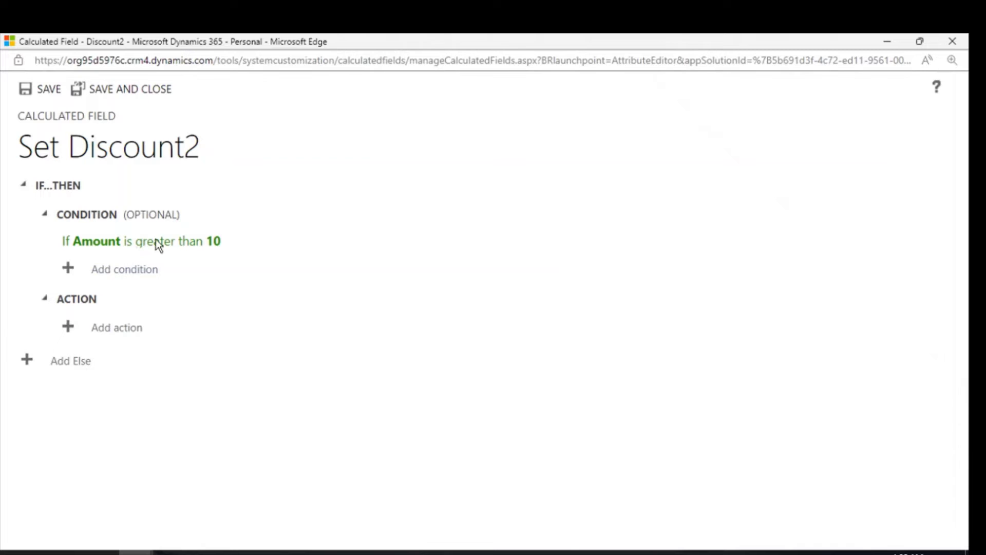
# - Add an action for Discount2 and begin its formula with craf8_amount followed by the multiplication operator
pyautogui.moveTo(171, 246)
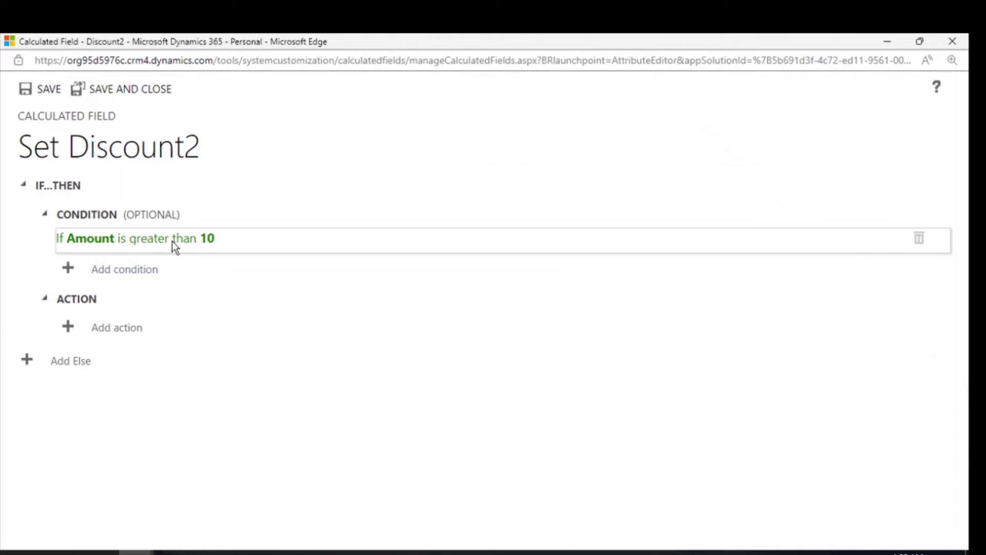
pyautogui.click(119, 327)
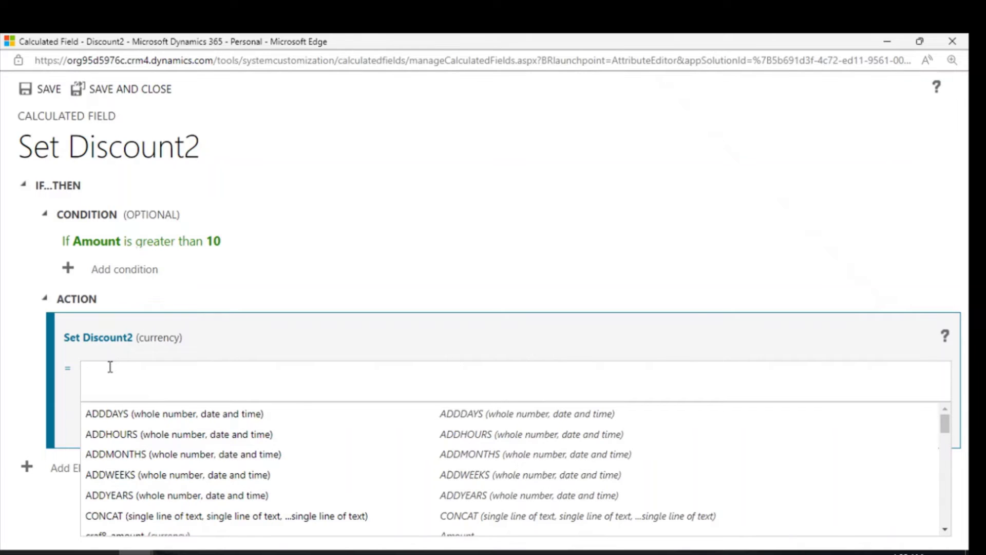
pyautogui.write('Amount')
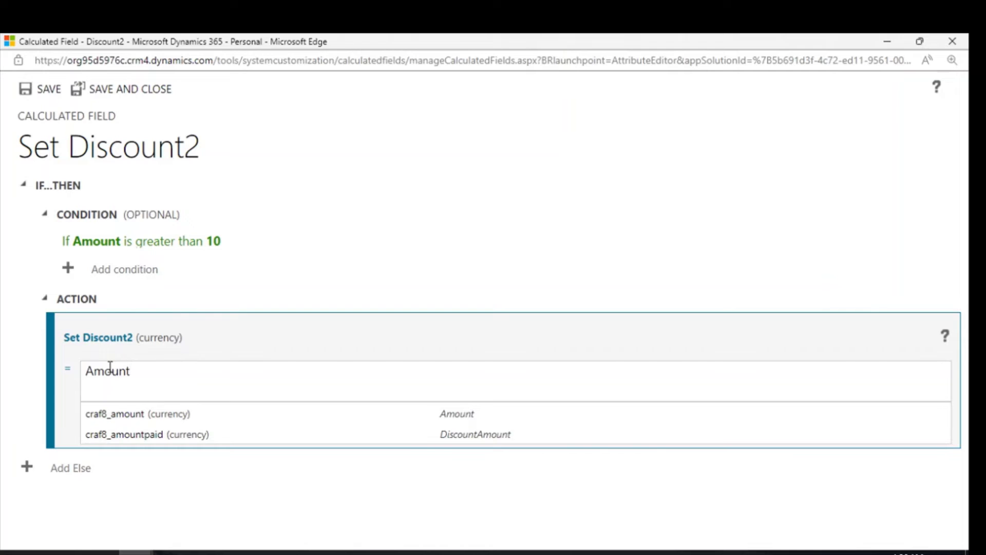
pyautogui.click(135, 415)
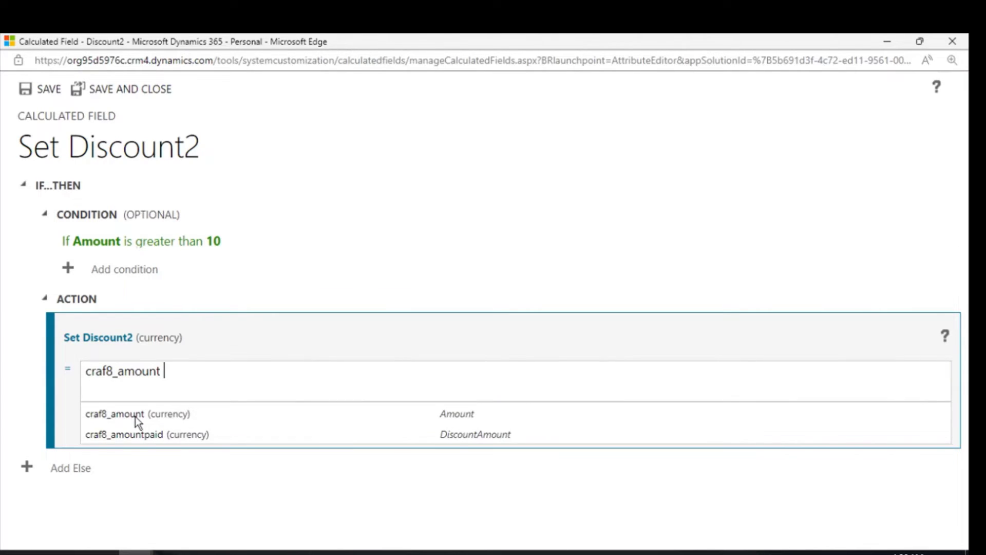
pyautogui.write('*')
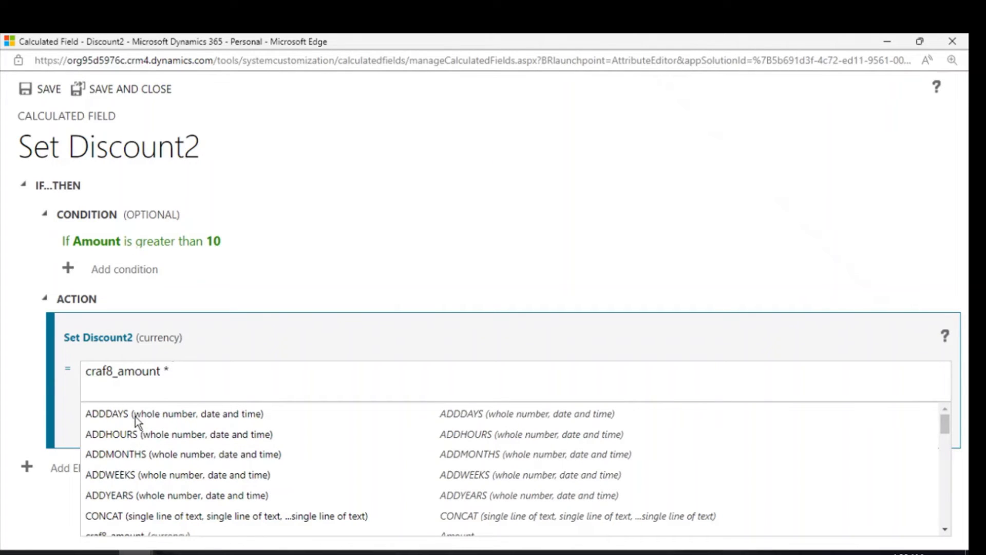
pyautogui.click(359, 220)
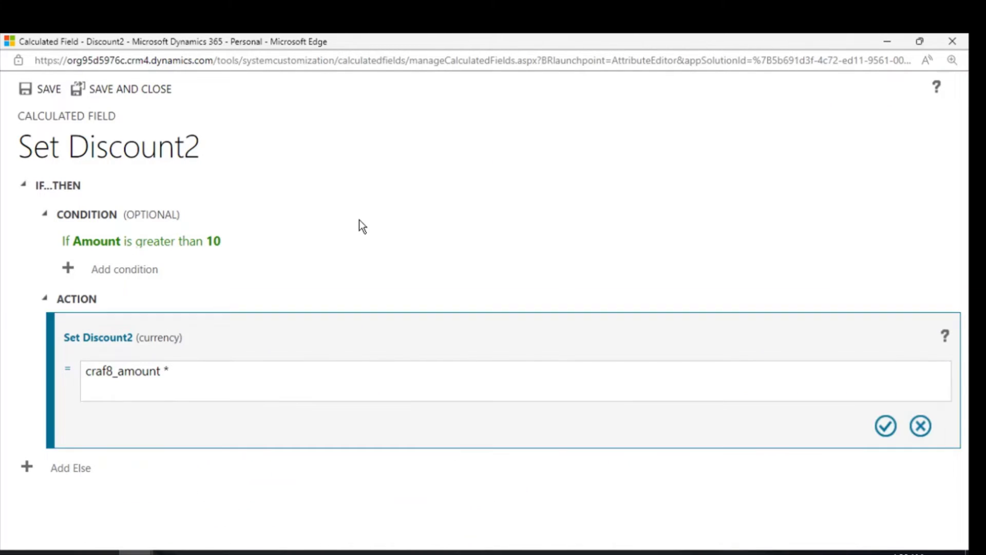
# - Check the Amount and %Discount columns in the SalesTables data, and add craf8_discount as the second factor of the Discount2 formula
pyautogui.moveTo(135, 549)
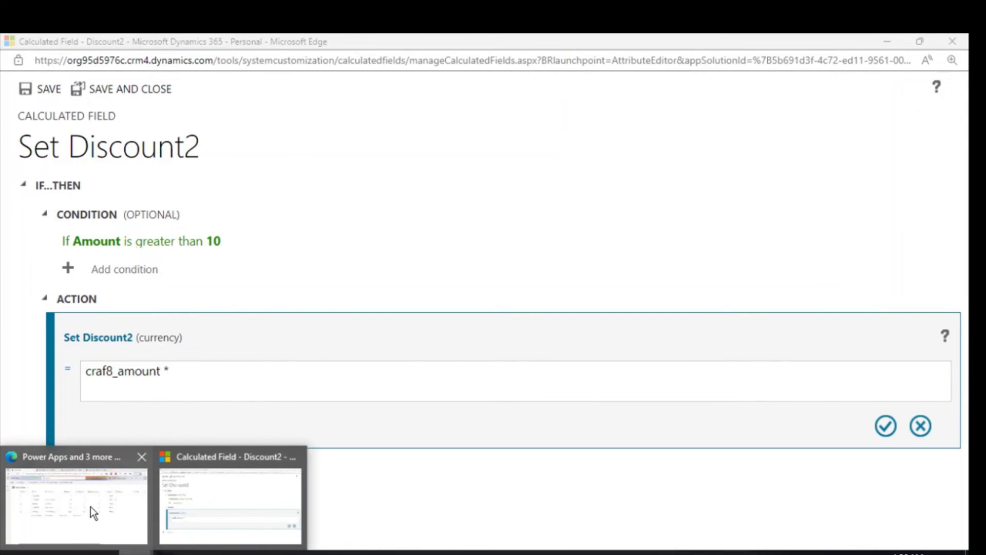
pyautogui.click(82, 501)
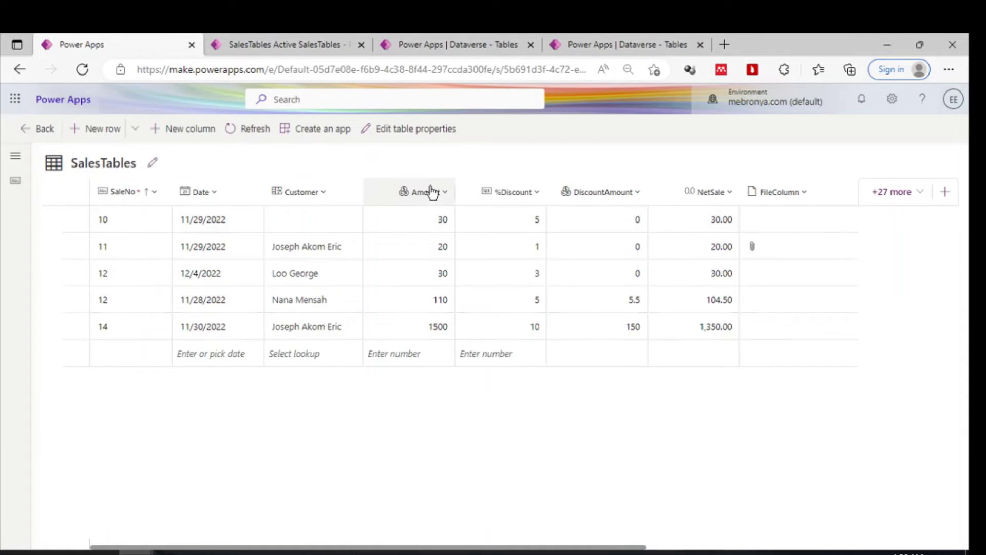
pyautogui.click(431, 194)
pyautogui.click(462, 167)
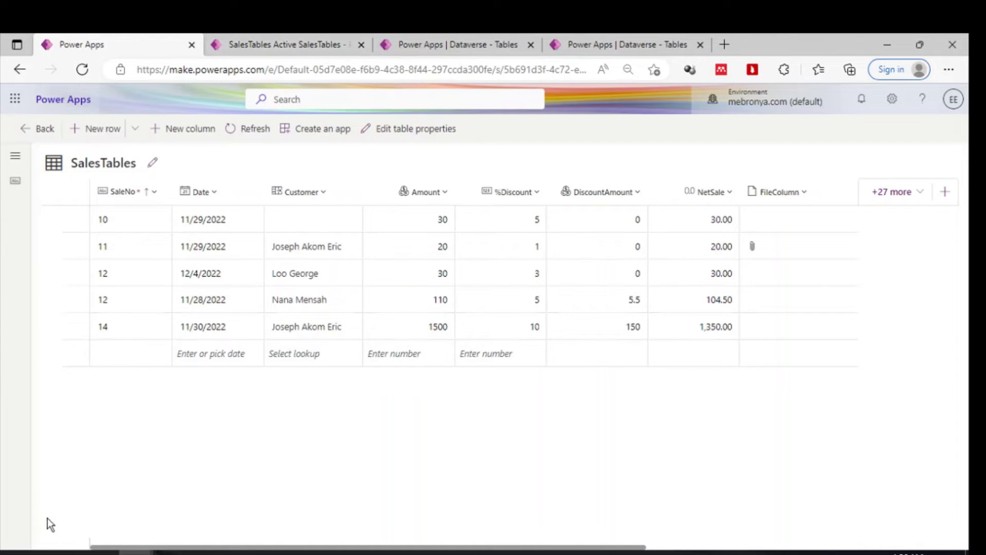
pyautogui.moveTo(136, 552)
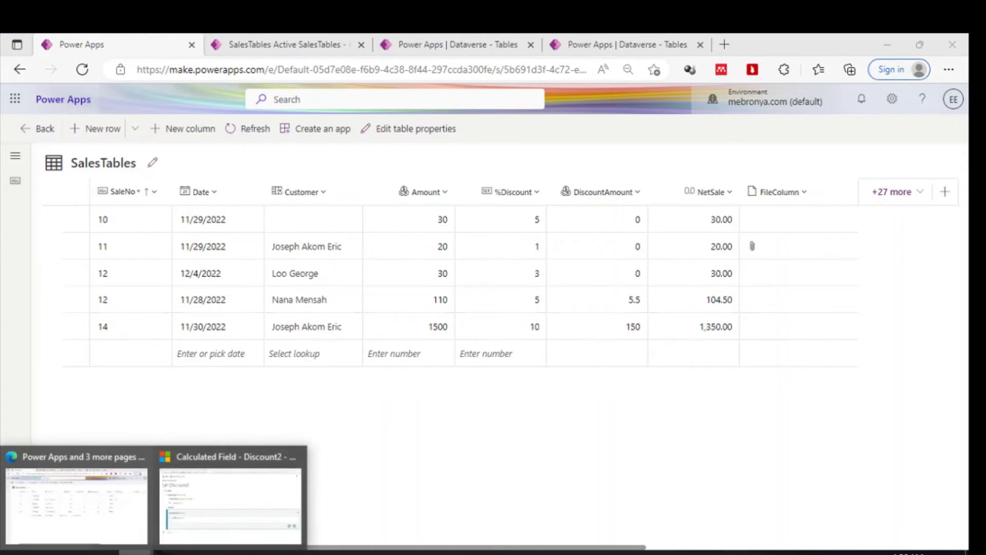
pyautogui.click(185, 510)
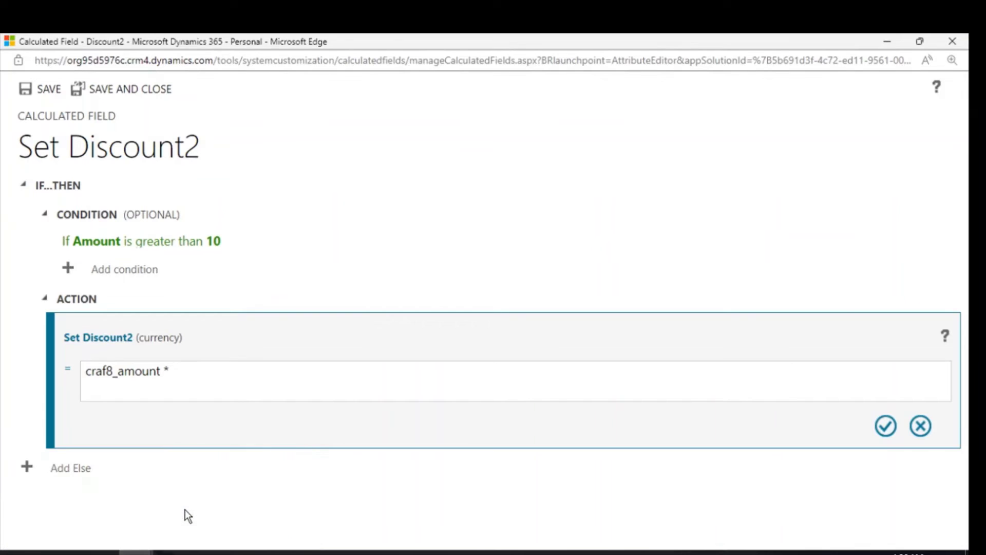
pyautogui.click(180, 369)
pyautogui.write('discount')
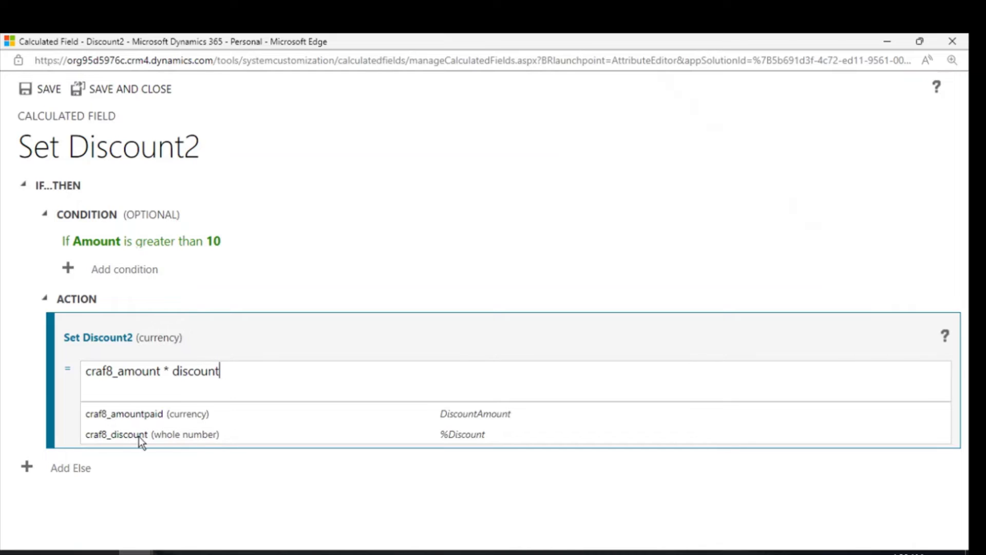
pyautogui.click(133, 435)
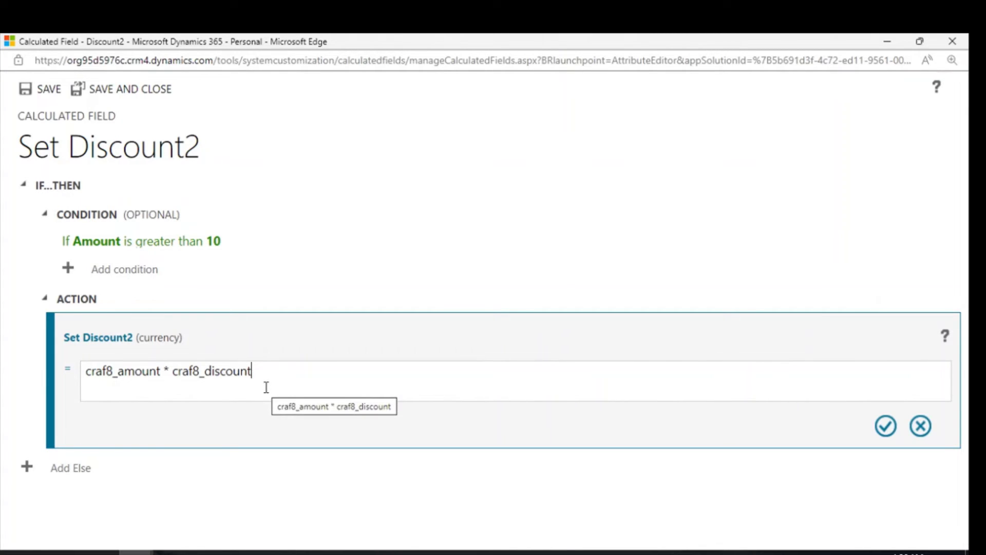
# - Review the SalesTables discount values and append /100) after craf8_discount in the action formula
pyautogui.click(173, 371)
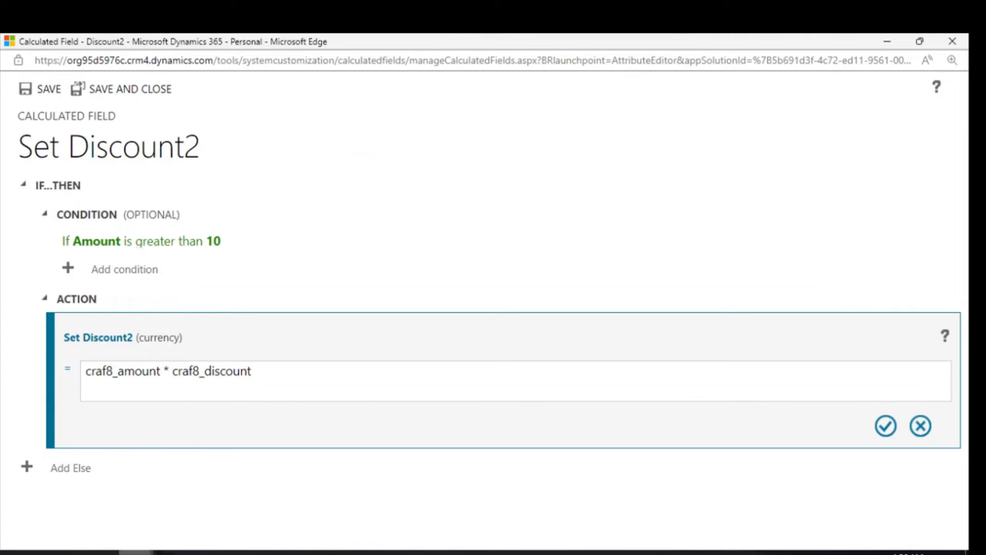
pyautogui.moveTo(135, 552)
pyautogui.moveTo(88, 510)
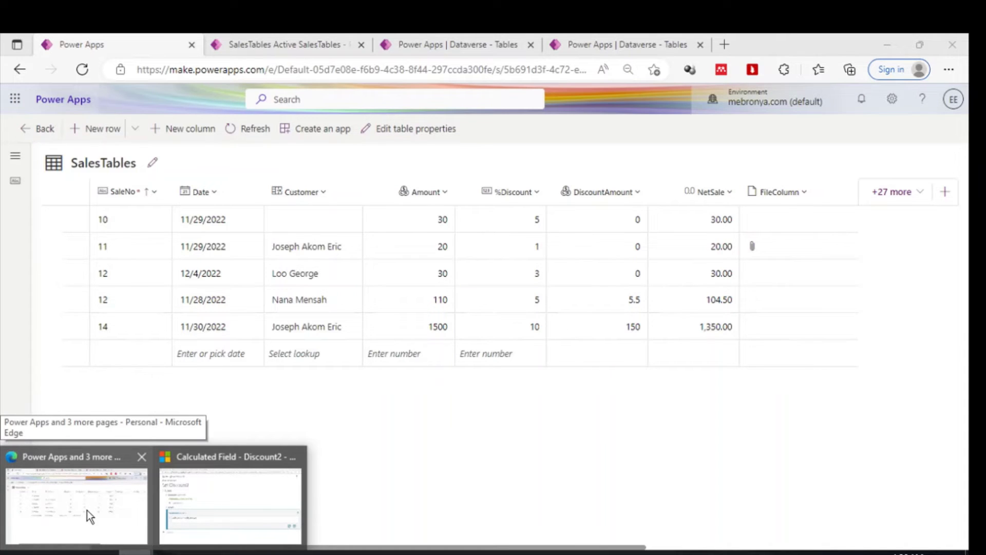
pyautogui.click(87, 510)
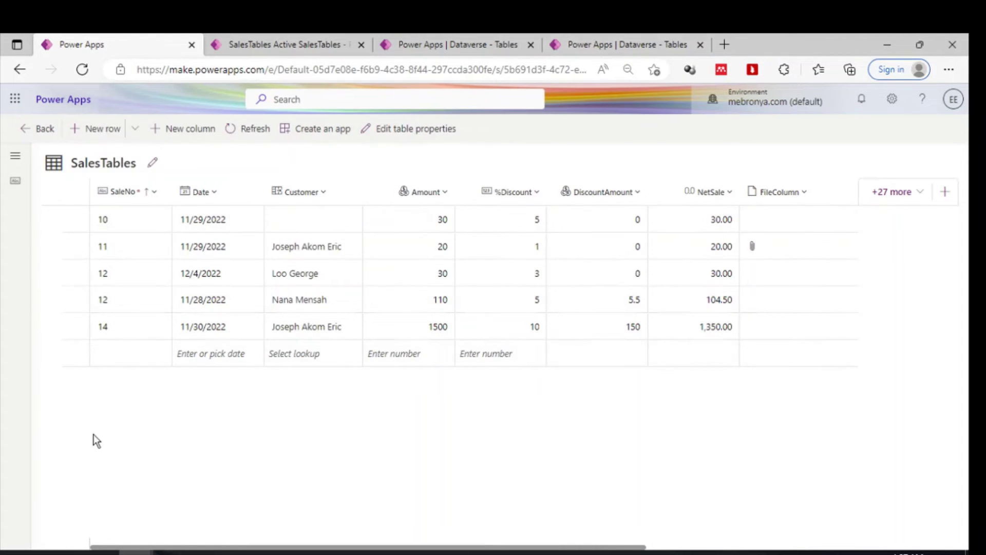
pyautogui.click(226, 508)
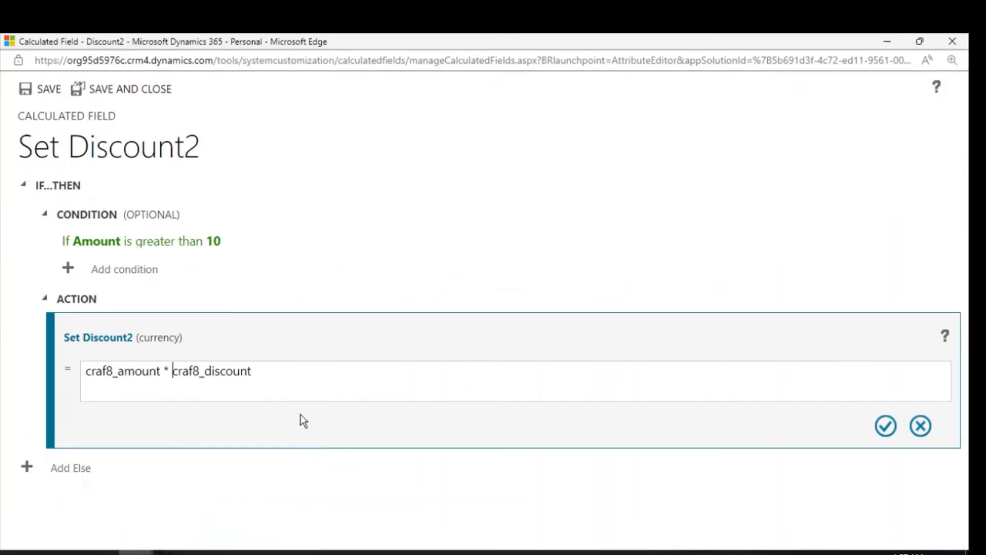
pyautogui.click(281, 379)
pyautogui.write('/')
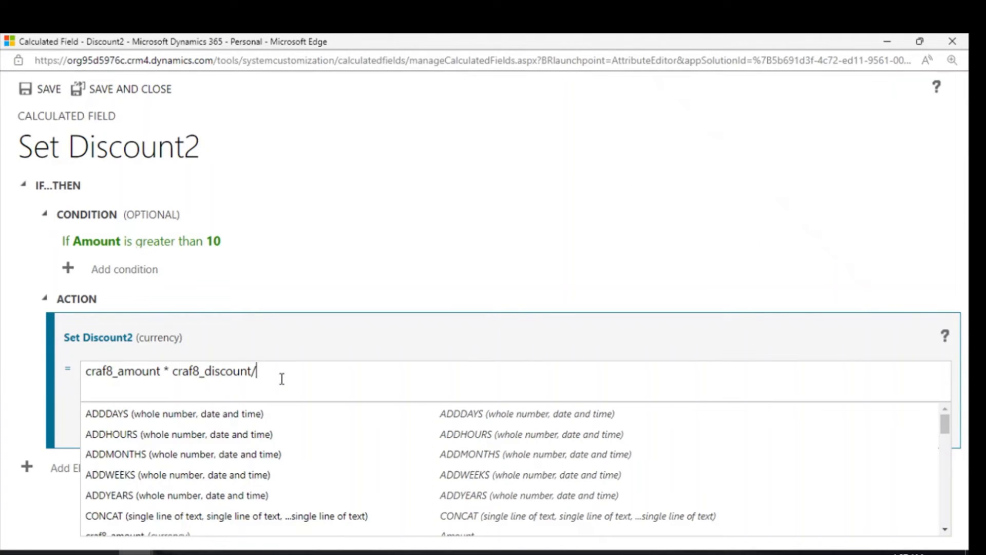
pyautogui.write('100)')
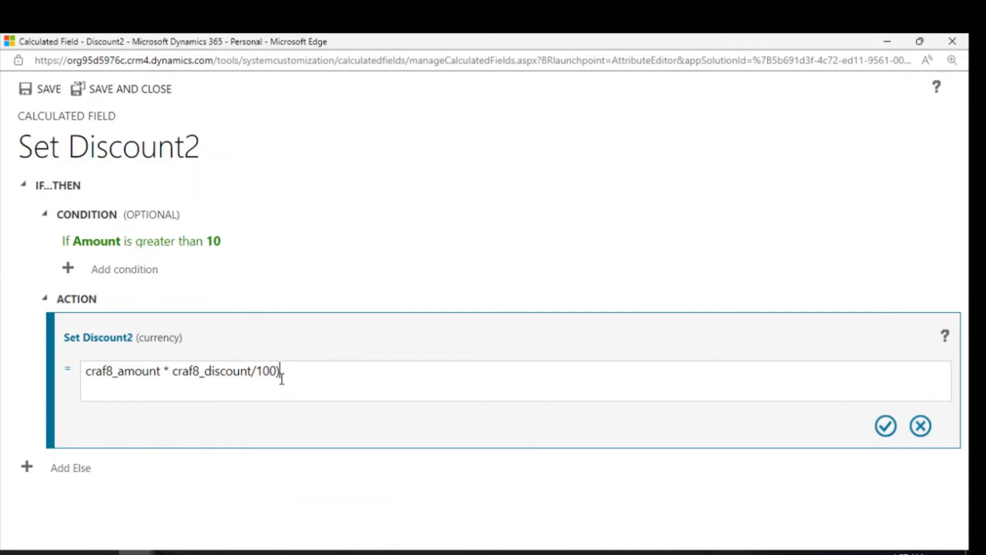
# - Insert the opening parenthesis before craf8_discount and accept the action formula craf8_amount * (craf8_discount/100)
pyautogui.click(173, 374)
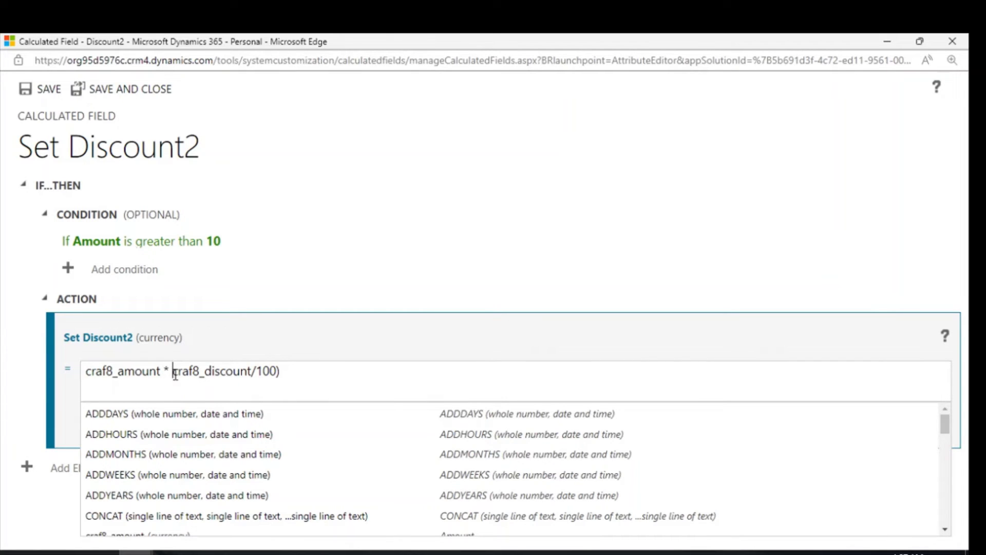
pyautogui.write('(')
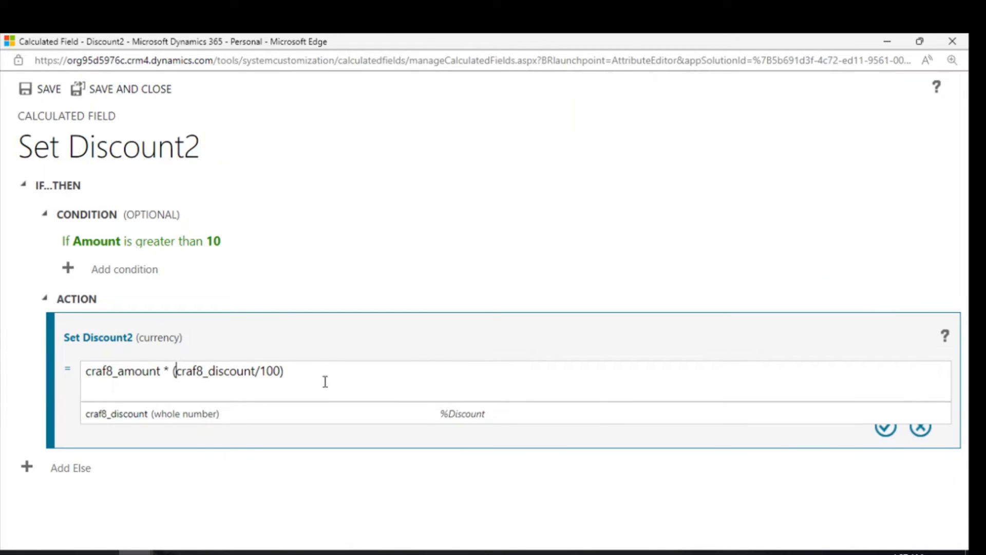
pyautogui.click(325, 381)
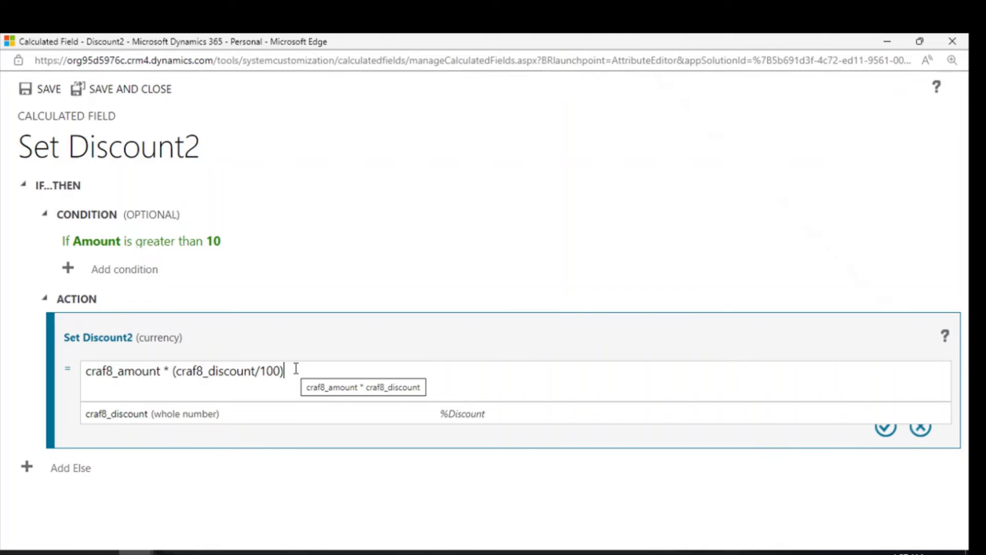
pyautogui.click(449, 255)
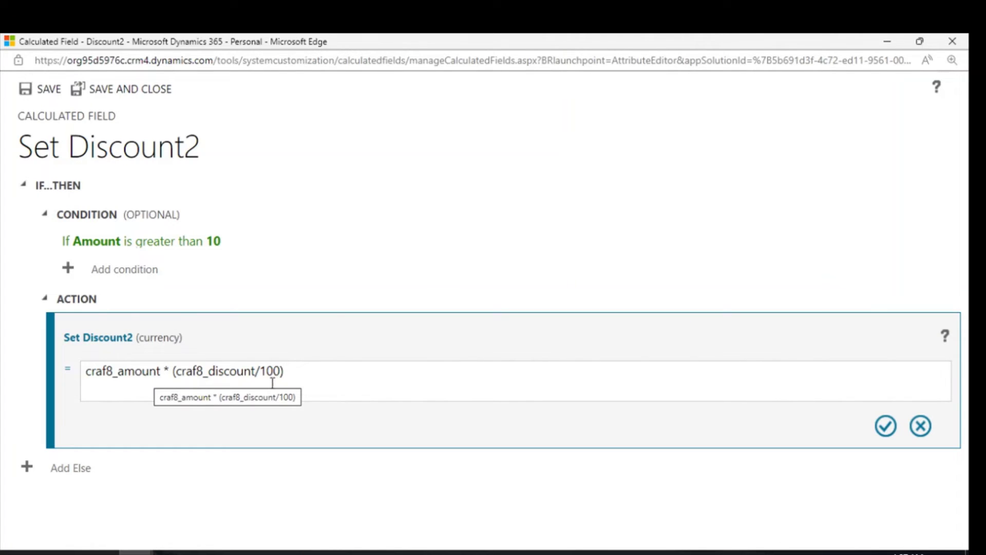
pyautogui.moveTo(296, 371); pyautogui.dragTo(175, 372)
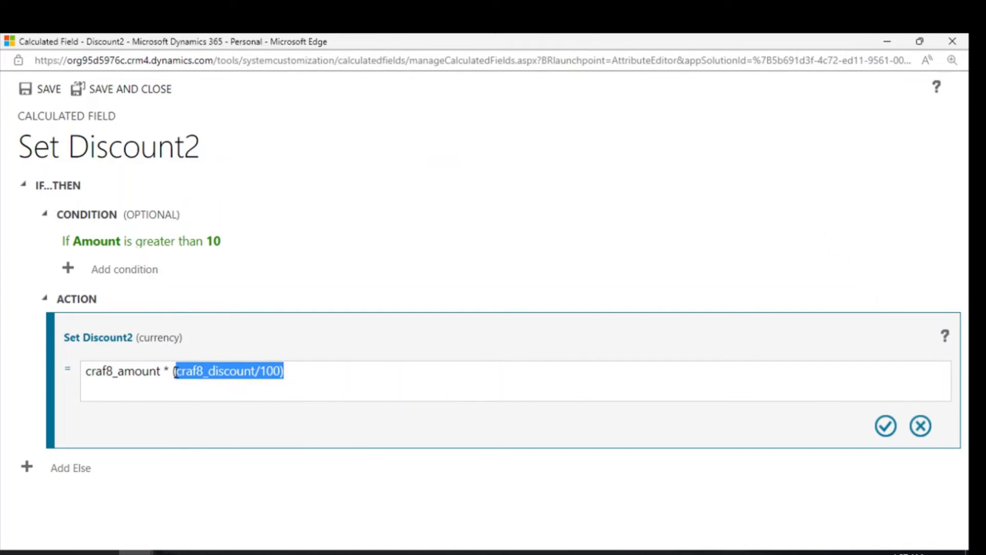
pyautogui.click(887, 427)
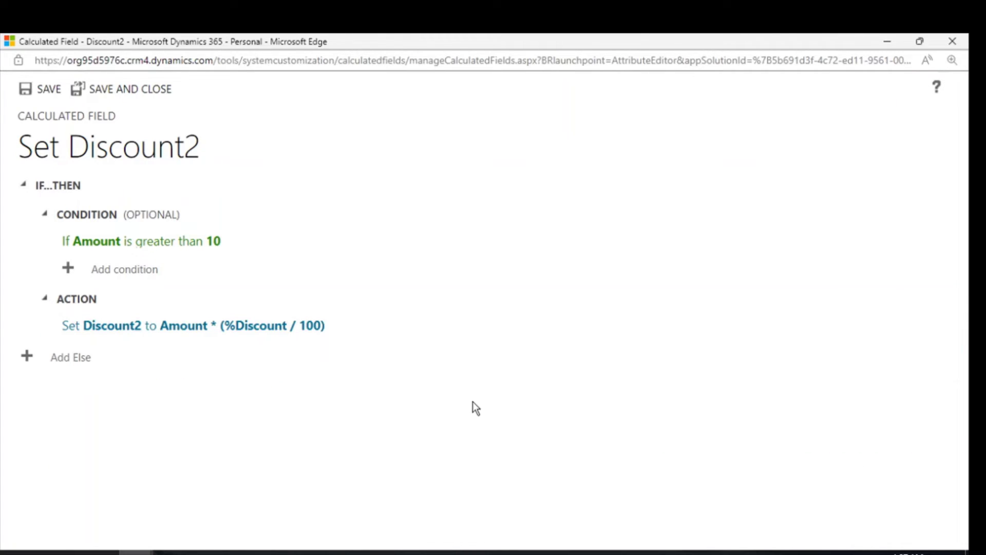
# - Add an Else branch to the Discount2 calculation and try to save and close it
pyautogui.click(66, 358)
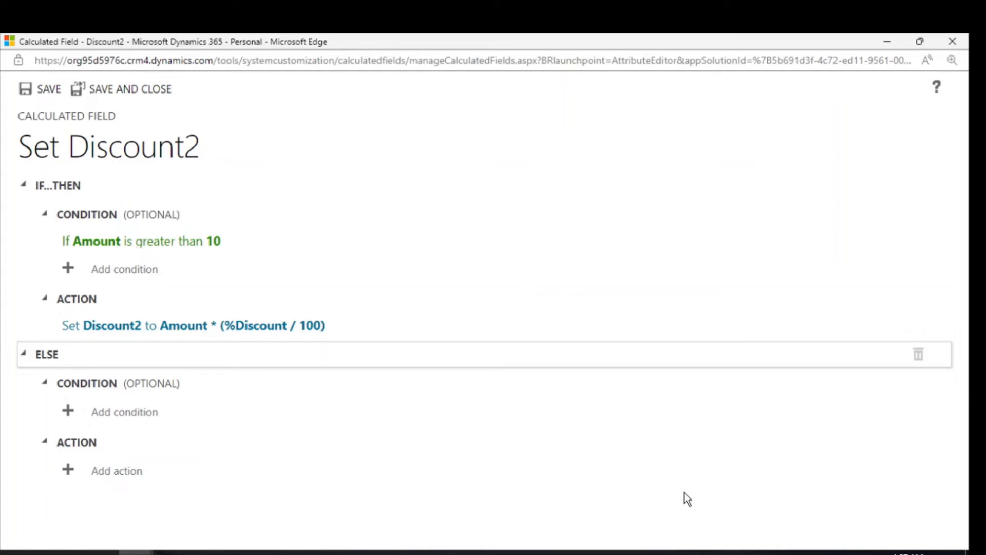
pyautogui.click(131, 91)
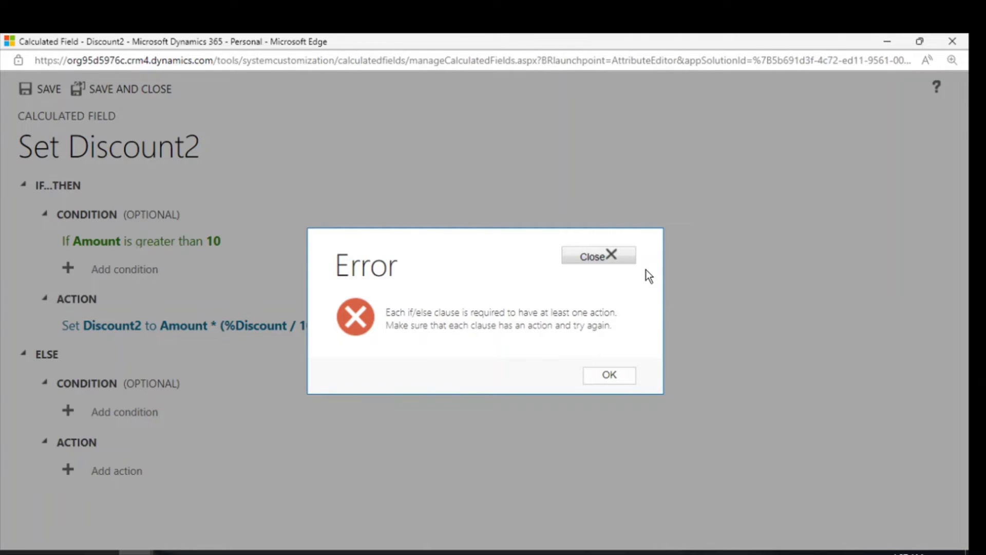
pyautogui.click(616, 256)
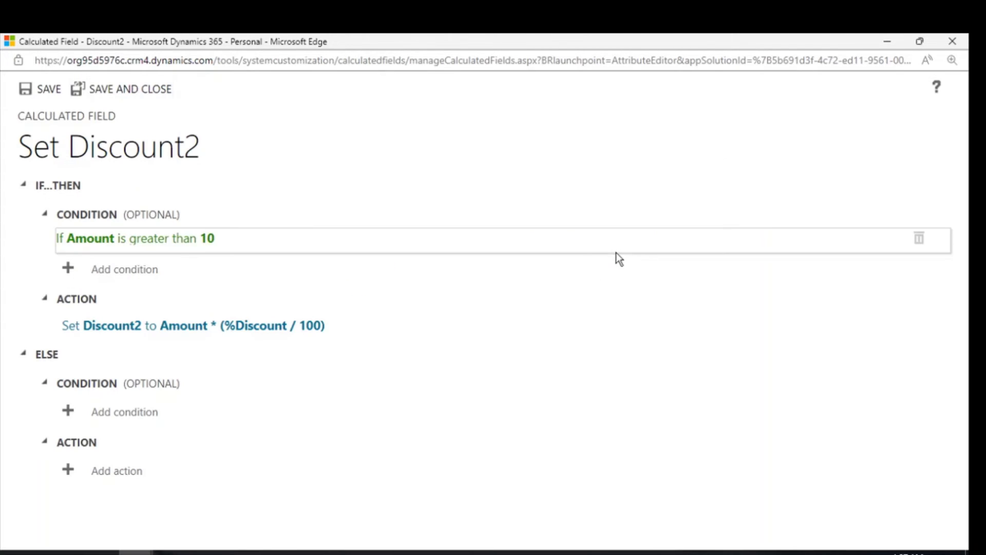
# - Retry saving the calculation with the Else branch collapsed, and recheck the Discount2 action formula
pyautogui.click(23, 355)
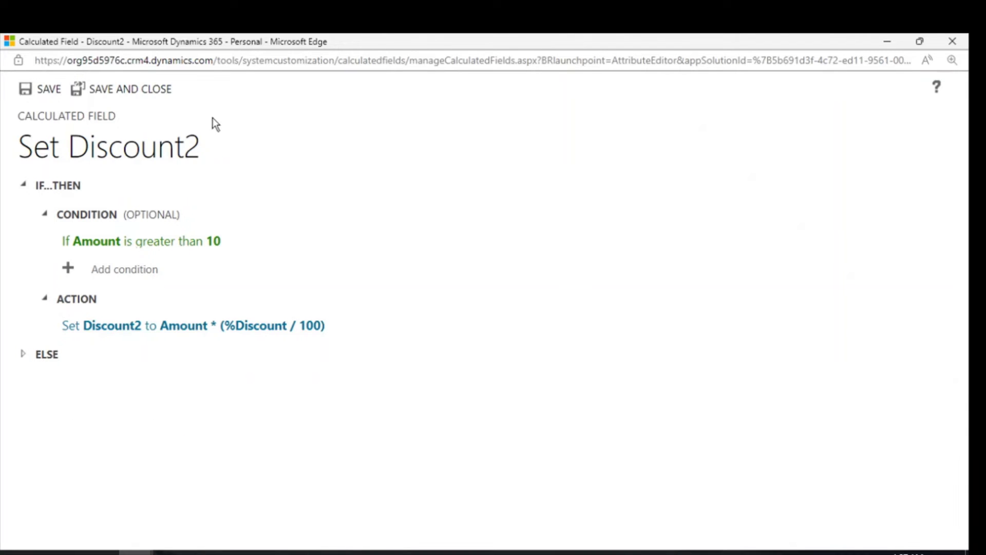
pyautogui.click(119, 92)
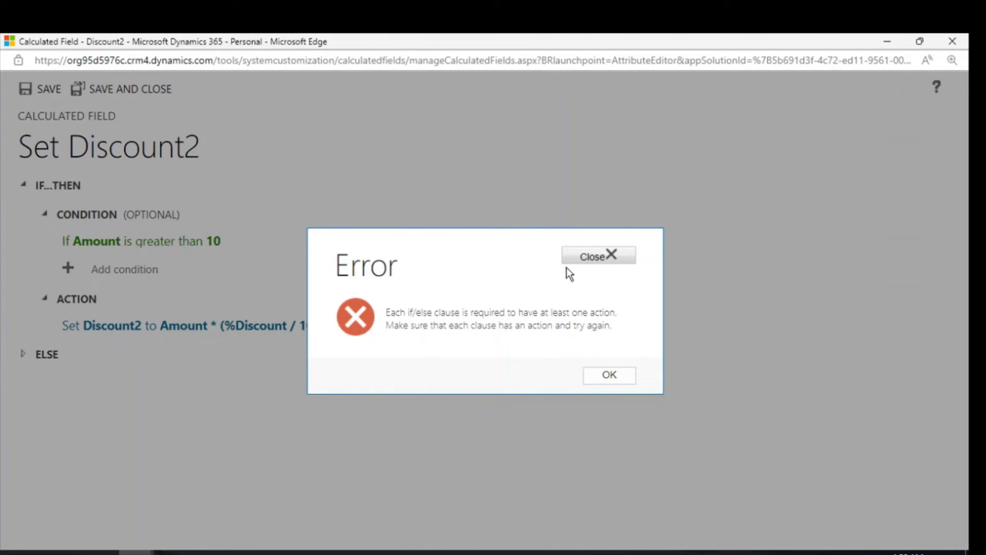
pyautogui.click(592, 258)
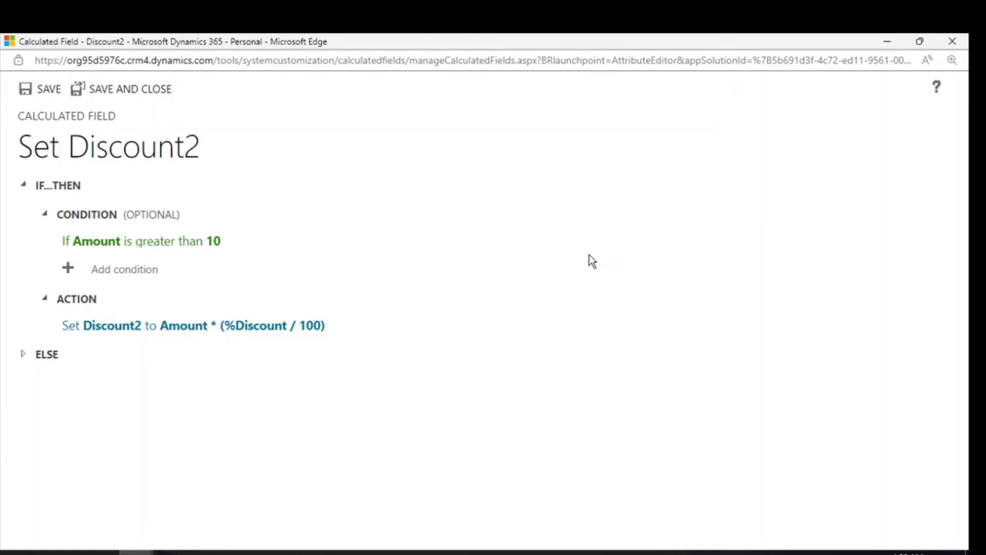
pyautogui.click(286, 324)
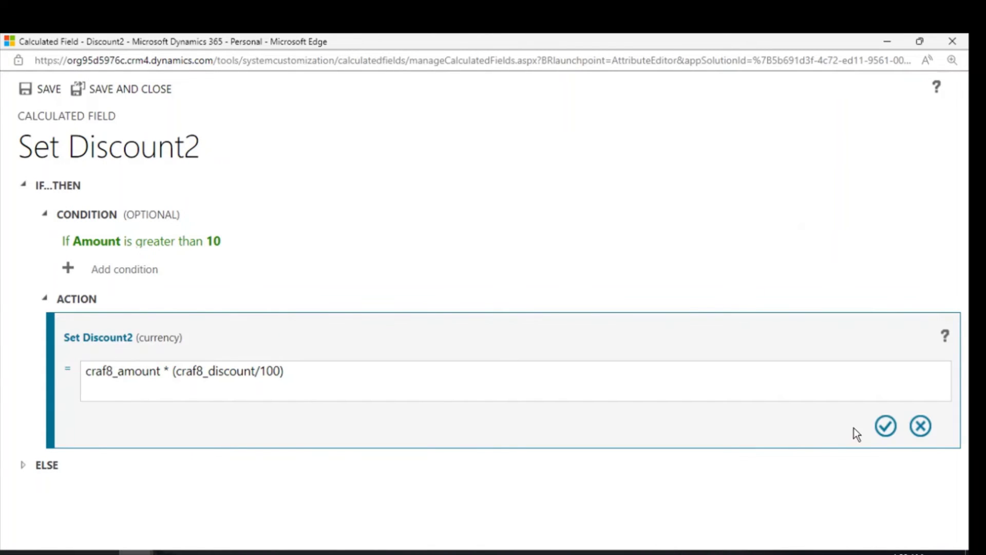
pyautogui.click(886, 429)
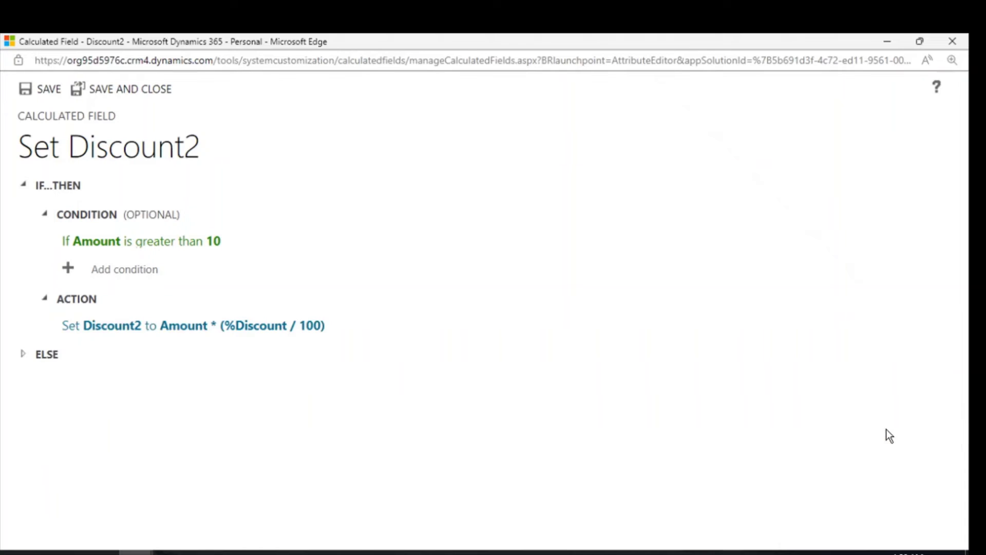
pyautogui.click(350, 371)
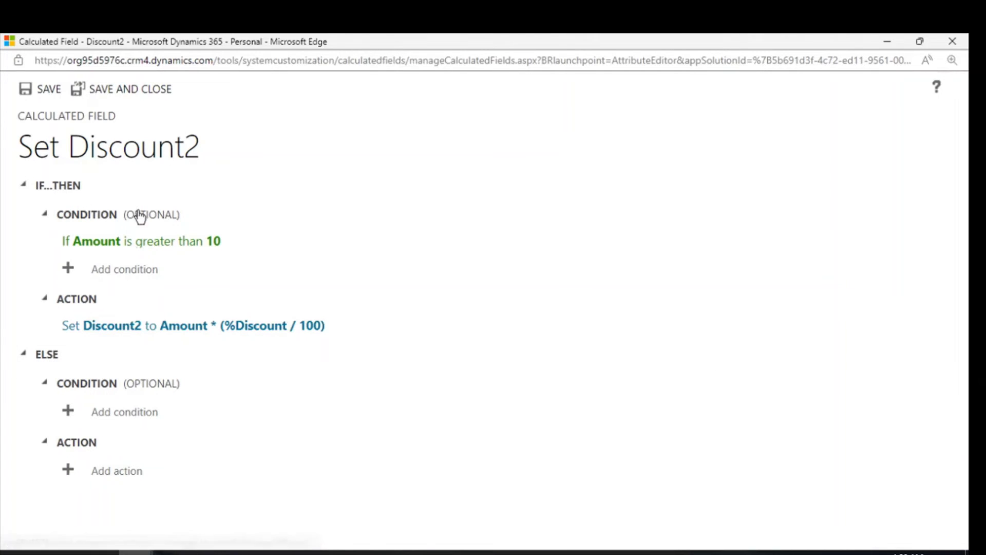
# - Add a condition to the Else branch requiring %Discount to be greater than 10
pyautogui.moveTo(205, 243)
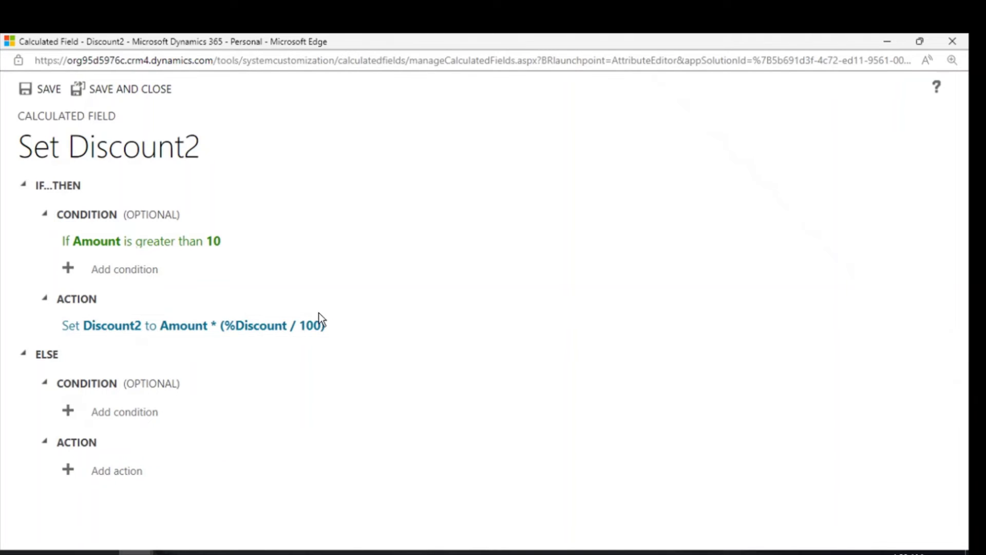
pyautogui.click(118, 413)
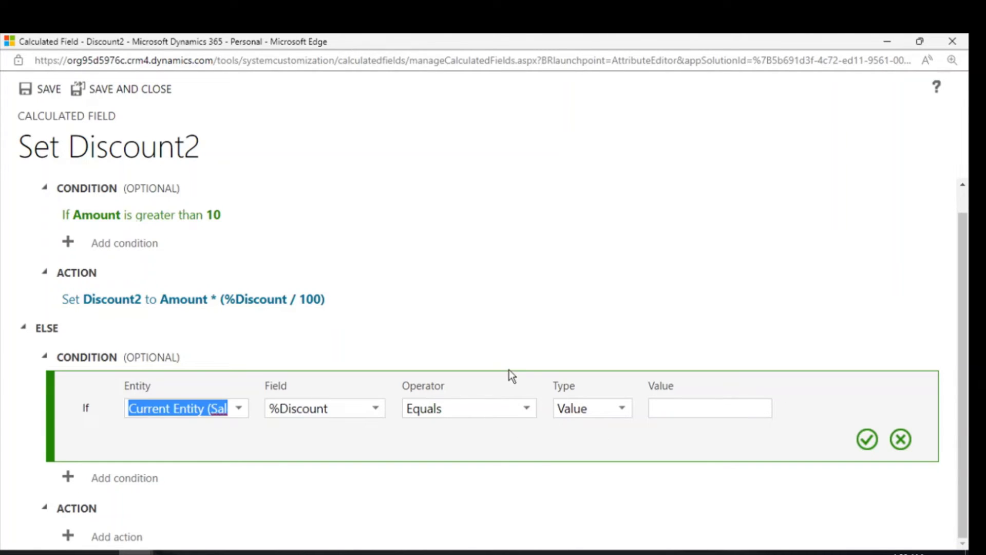
pyautogui.click(524, 414)
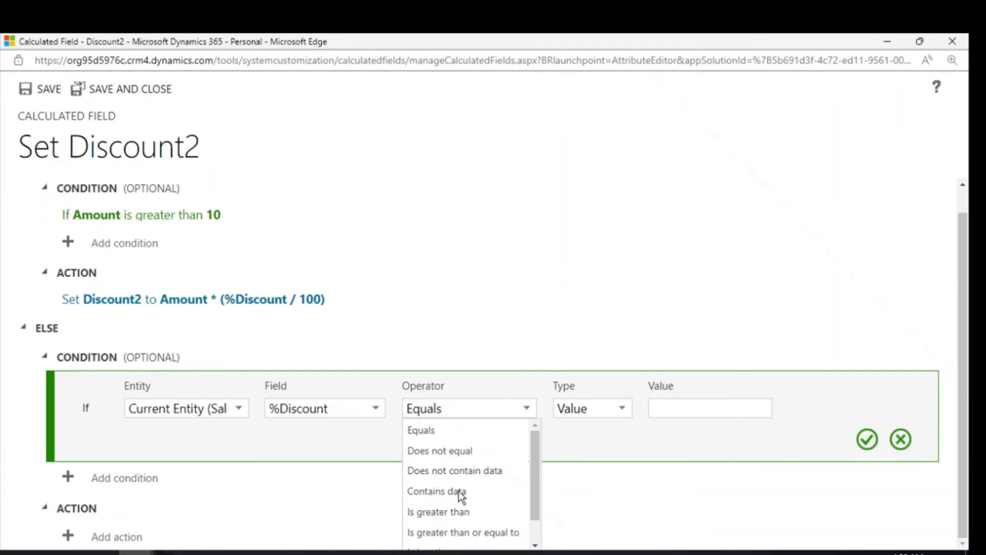
pyautogui.click(456, 511)
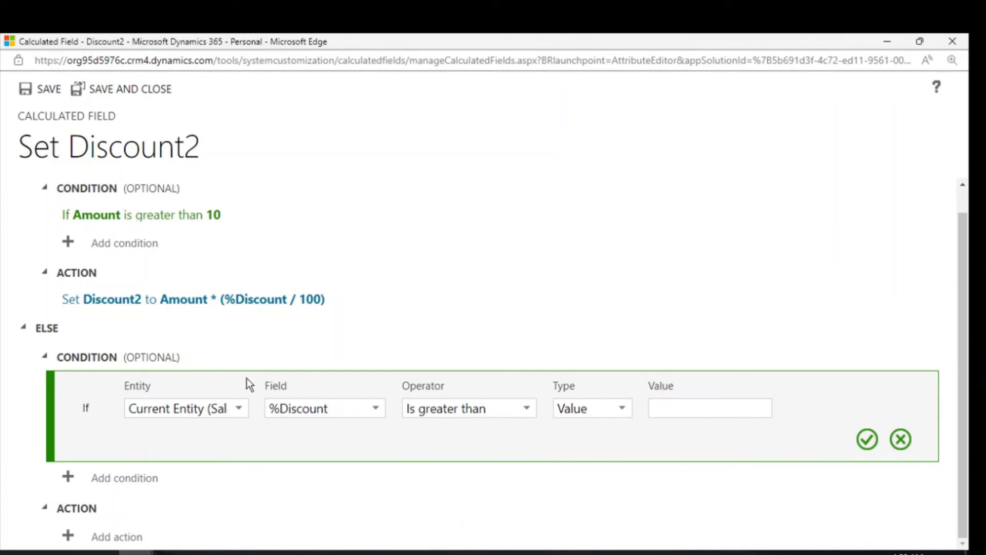
pyautogui.click(691, 401)
pyautogui.write('10')
pyautogui.click(867, 440)
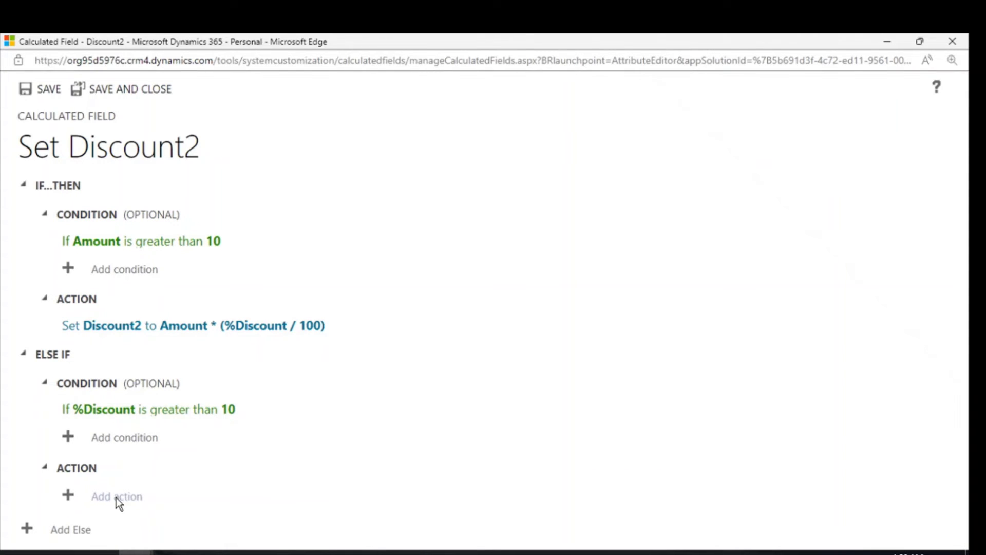
# - Change the operator of the Else branch's %Discount condition to Is less than
pyautogui.click(193, 412)
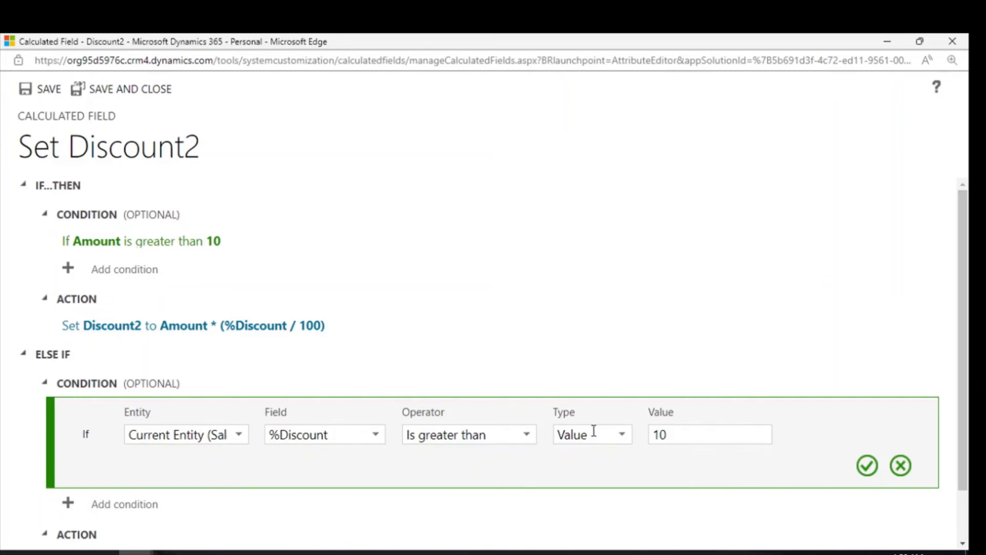
pyautogui.click(525, 436)
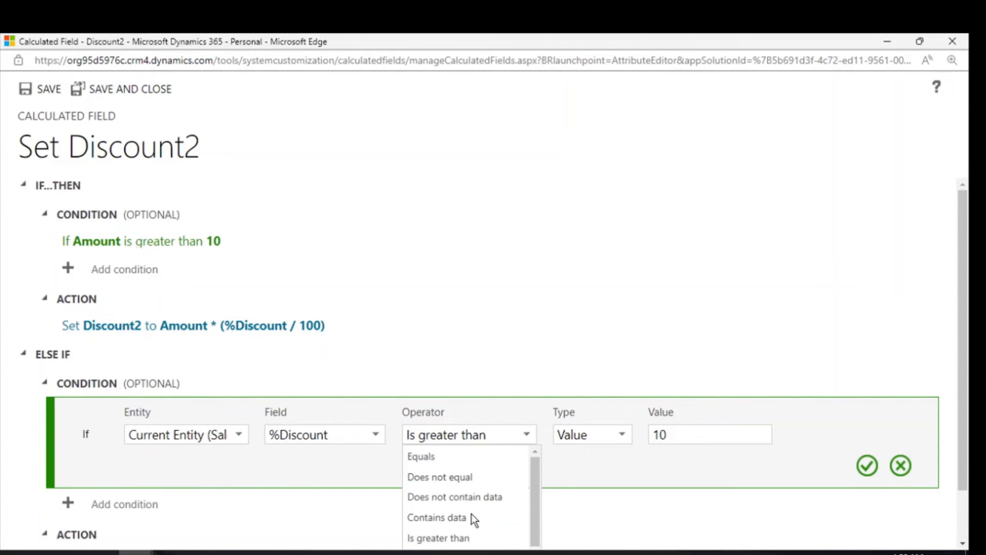
pyautogui.scroll(-1, 456, 519)
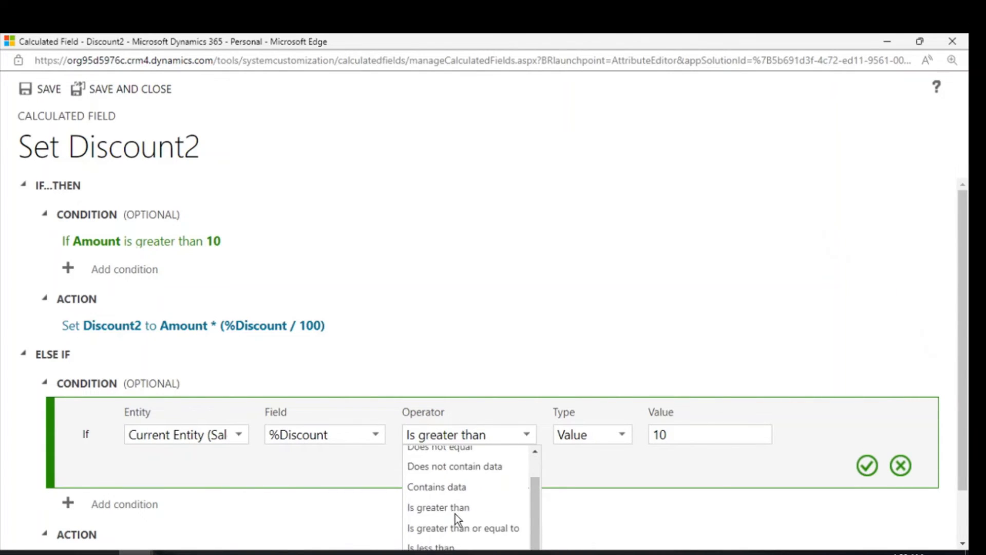
pyautogui.click(443, 547)
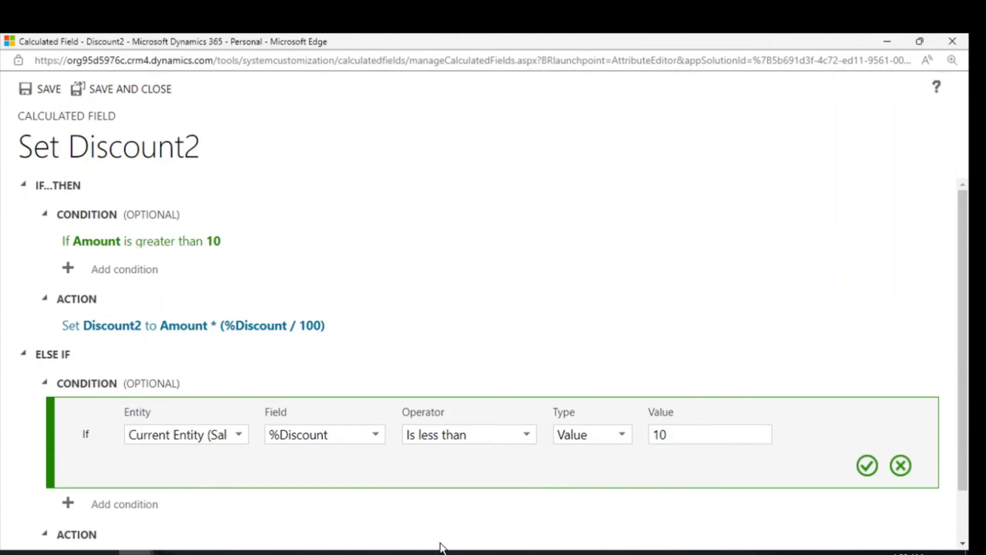
pyautogui.click(866, 467)
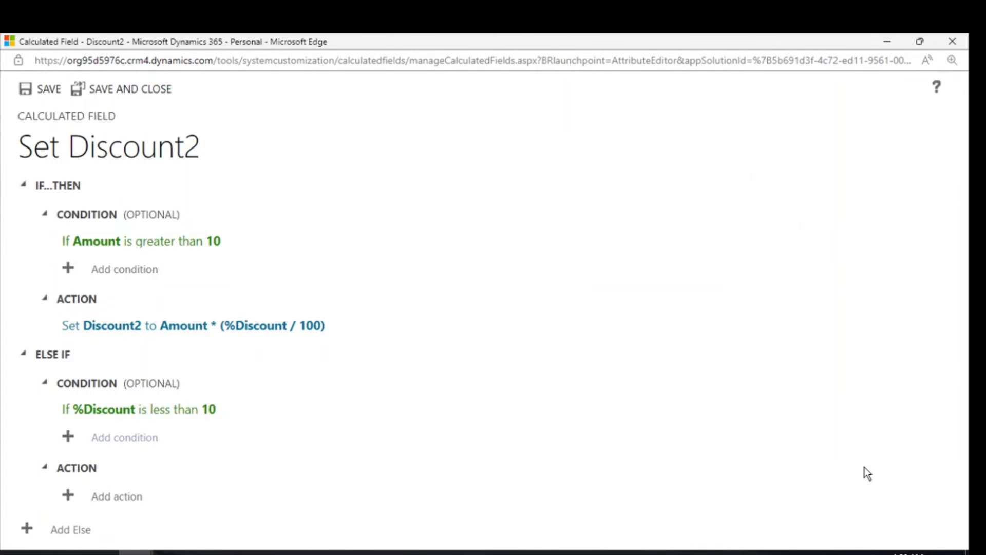
# - Add an action to the Else If branch that sets Discount2 to 0
pyautogui.click(109, 497)
pyautogui.click(167, 433)
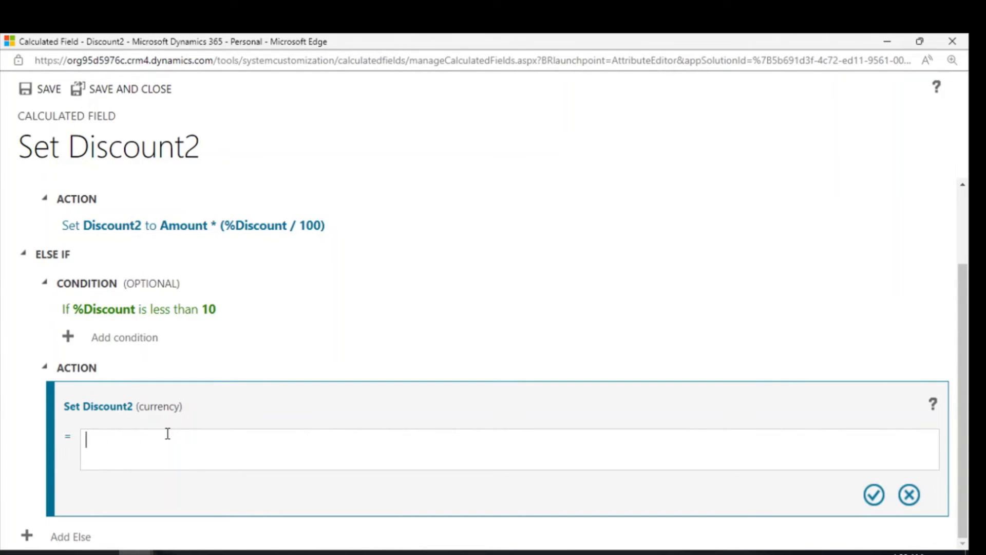
pyautogui.write('0')
pyautogui.click(877, 497)
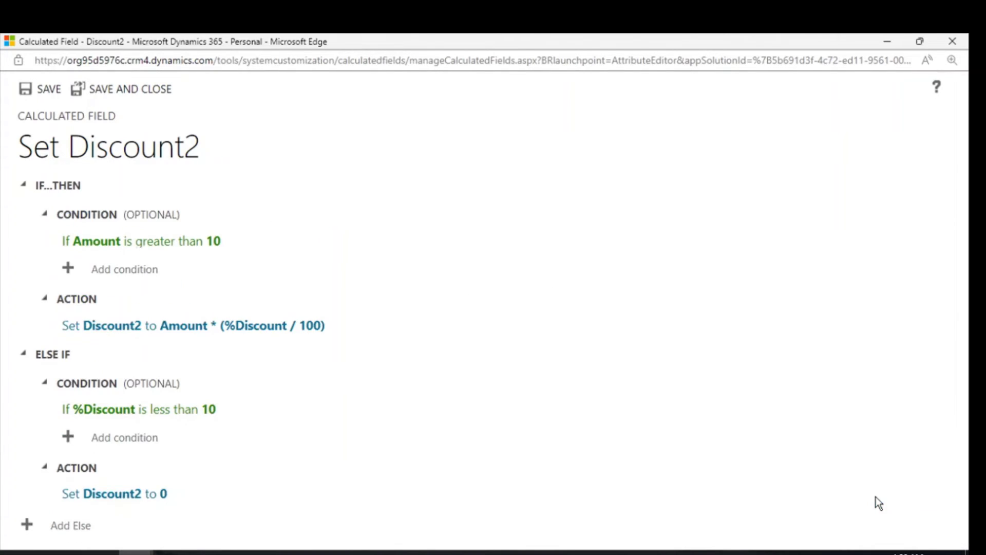
# - Save and close the calculated field, and move the Discount2 column between DiscountAmount and NetSale in SalesTables
pyautogui.click(109, 91)
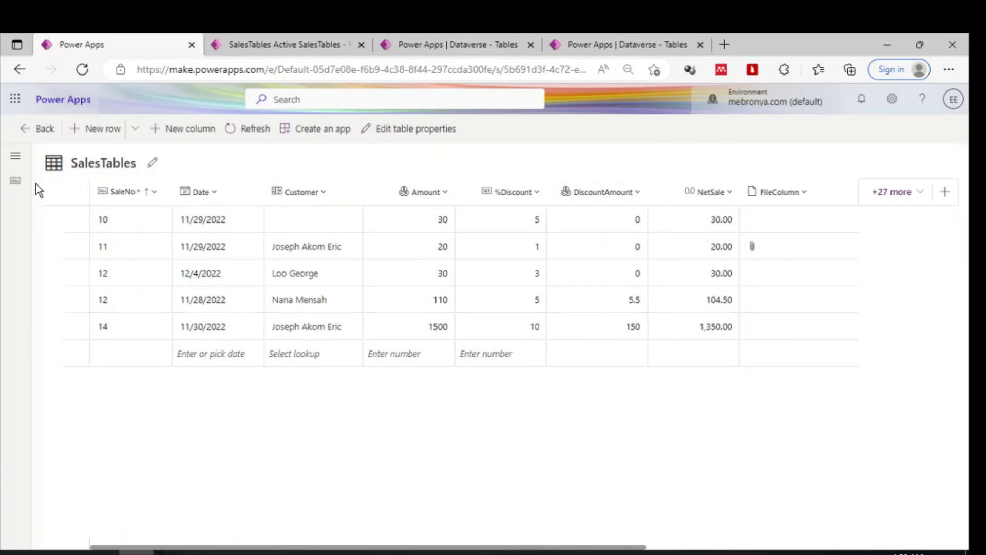
pyautogui.hscroll(5, 704, 295)
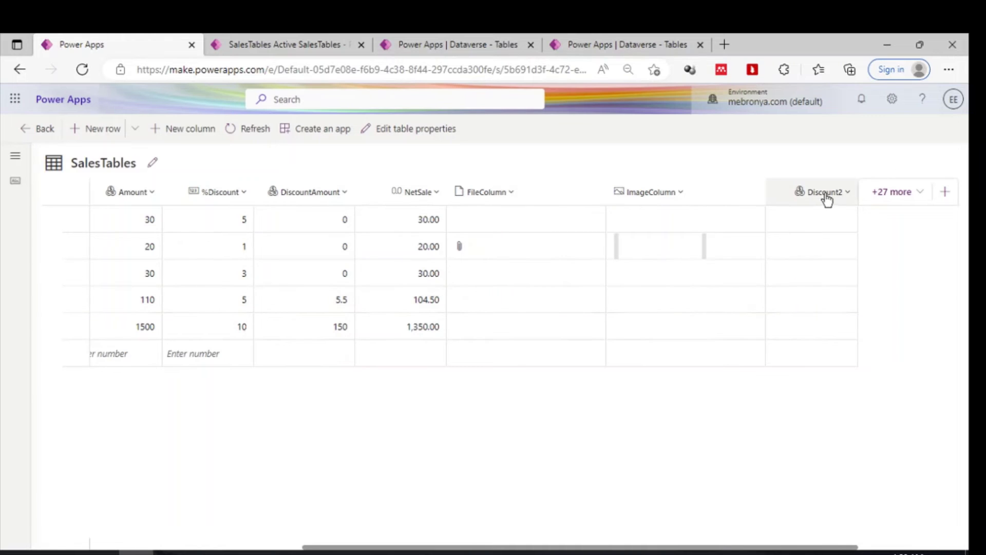
pyautogui.moveTo(826, 198); pyautogui.dragTo(425, 187)
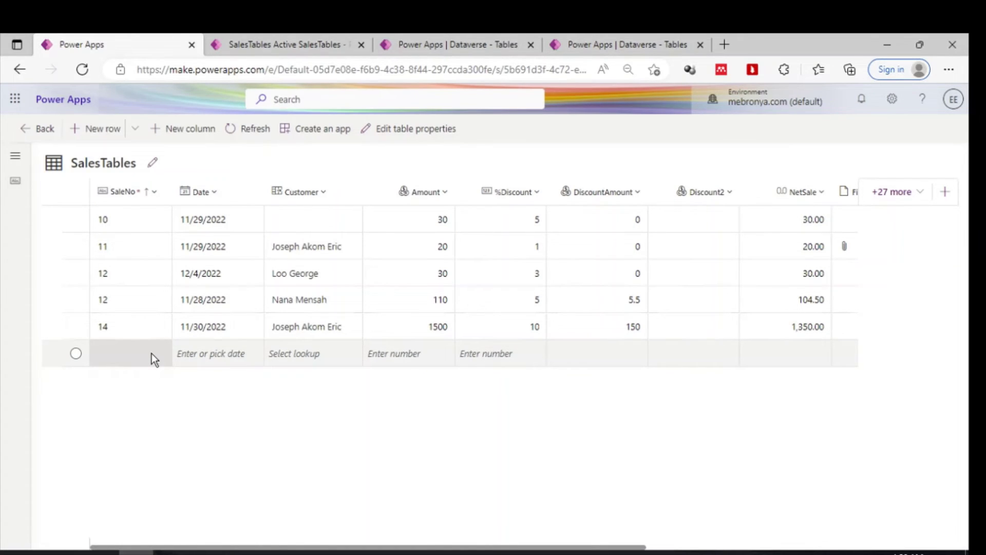
# - Start a new SalesTables row dated 12/3/2022 and open its Customer lookup
pyautogui.click(220, 359)
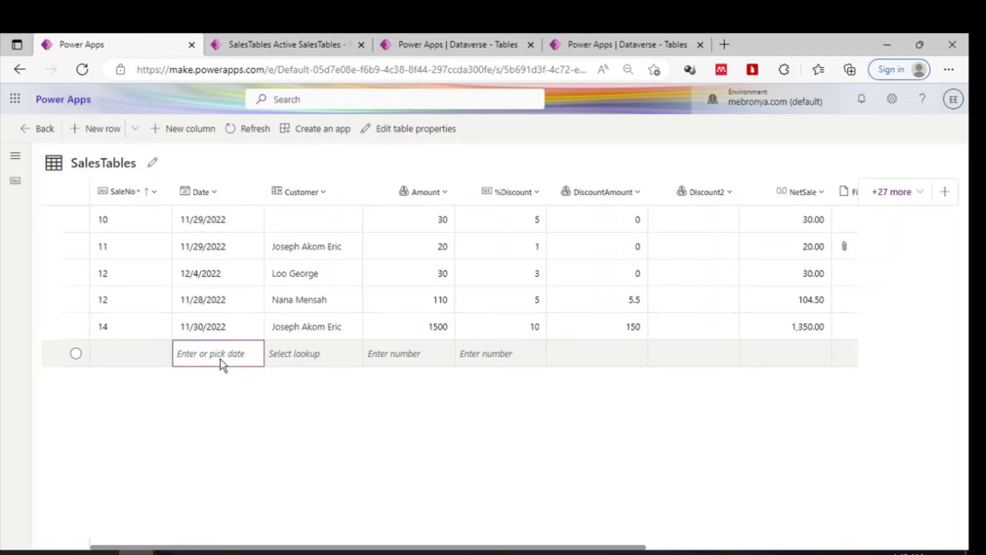
pyautogui.click(221, 359)
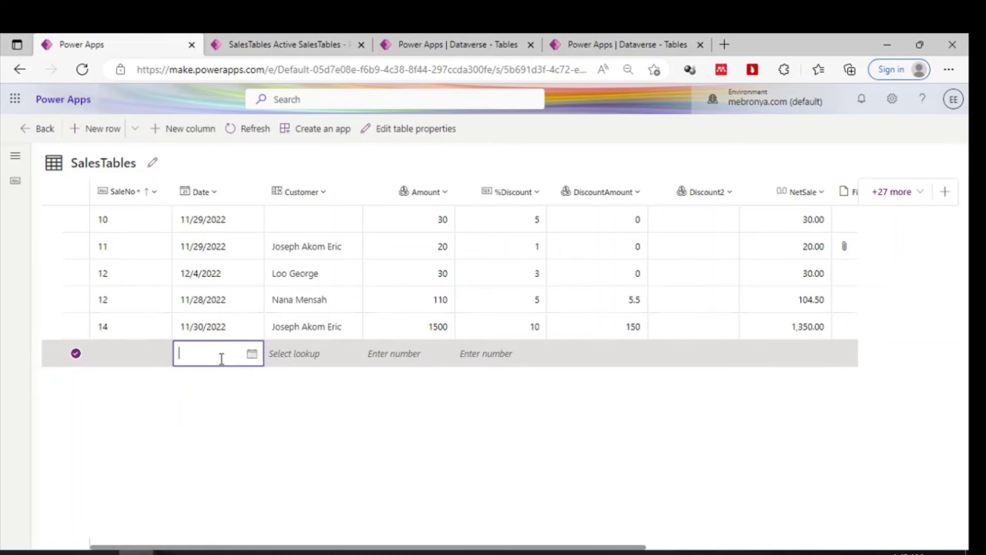
pyautogui.click(251, 354)
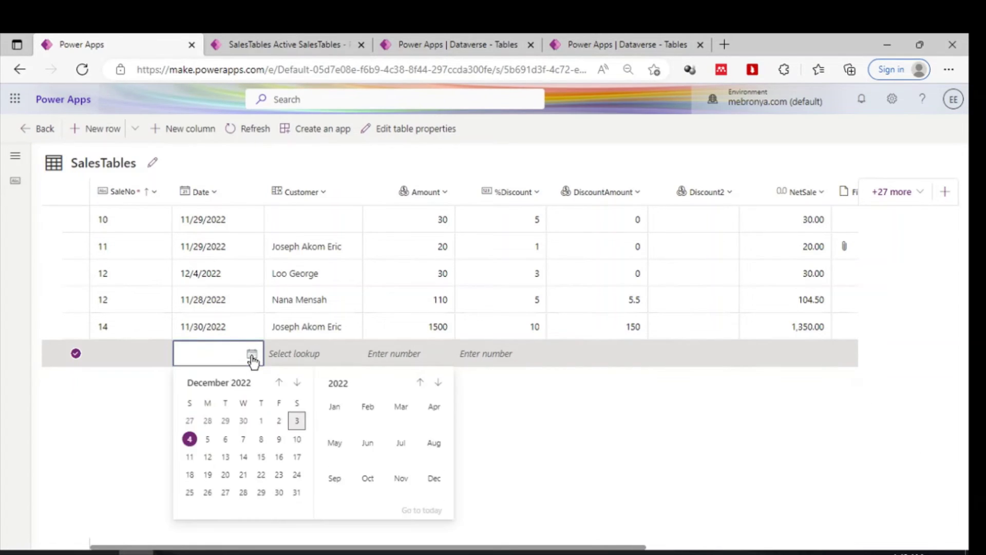
pyautogui.click(295, 419)
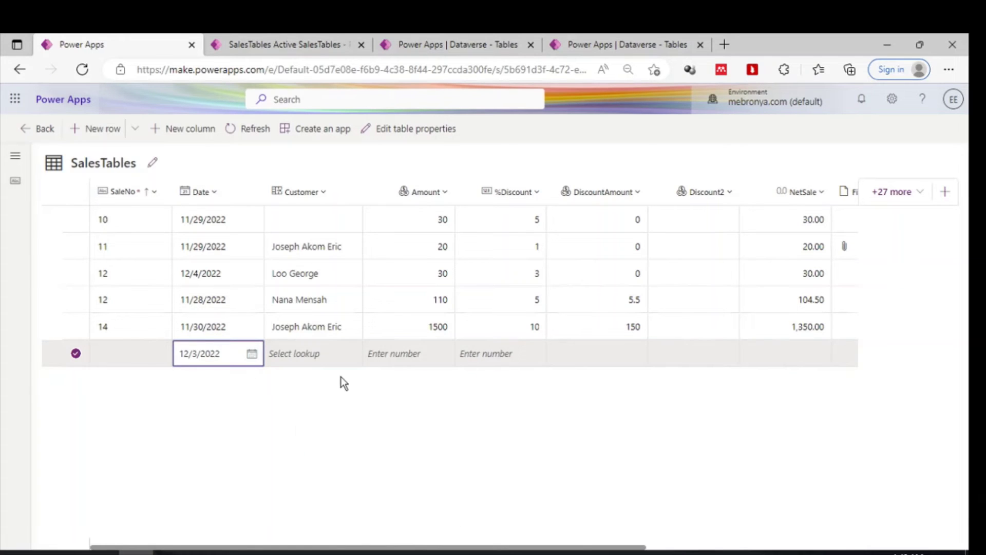
pyautogui.click(349, 355)
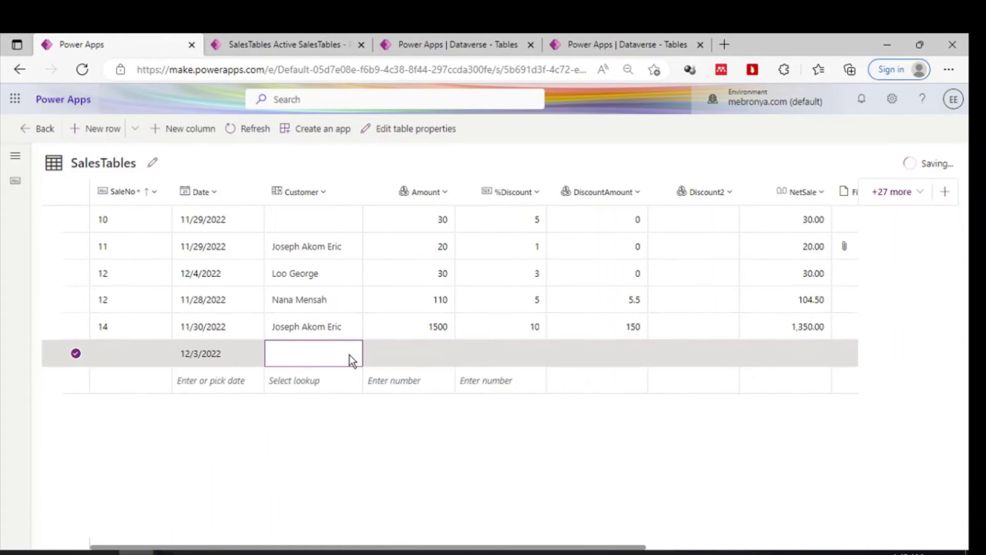
pyautogui.click(349, 355)
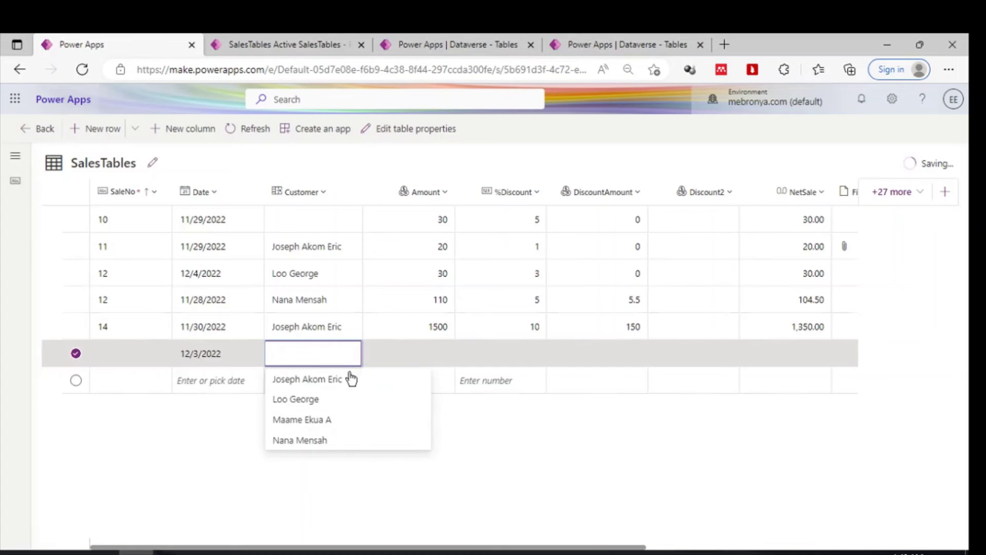
# - Set the new row's Amount to 600 and %Discount to 10, and check its calculated discount columns
pyautogui.click(439, 353)
pyautogui.click(439, 352)
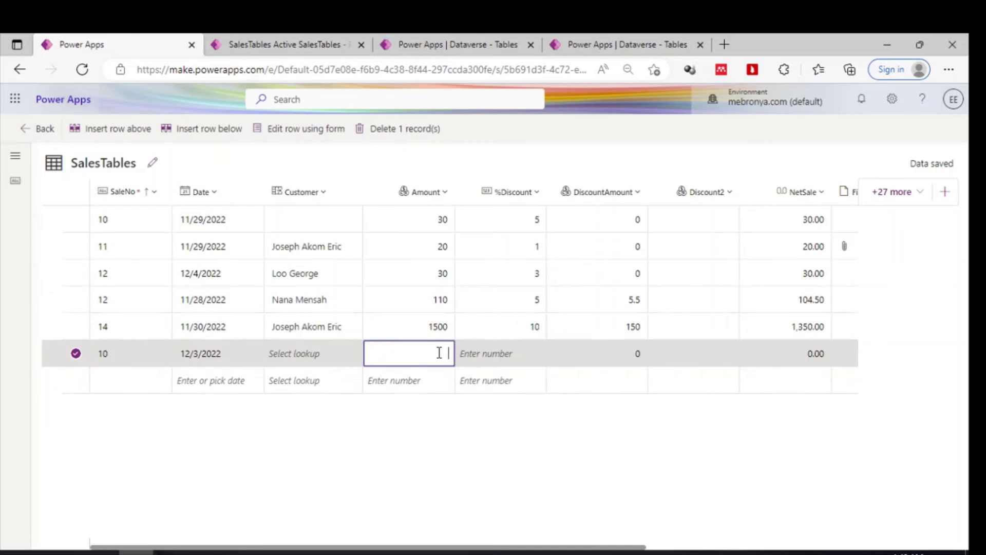
pyautogui.write('600')
pyautogui.click(532, 353)
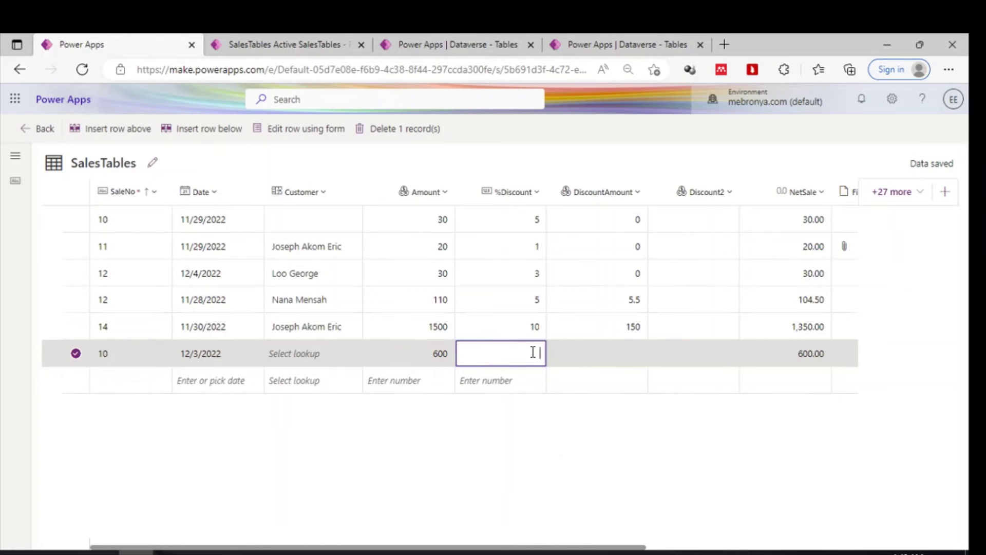
pyautogui.write('10')
pyautogui.click(620, 353)
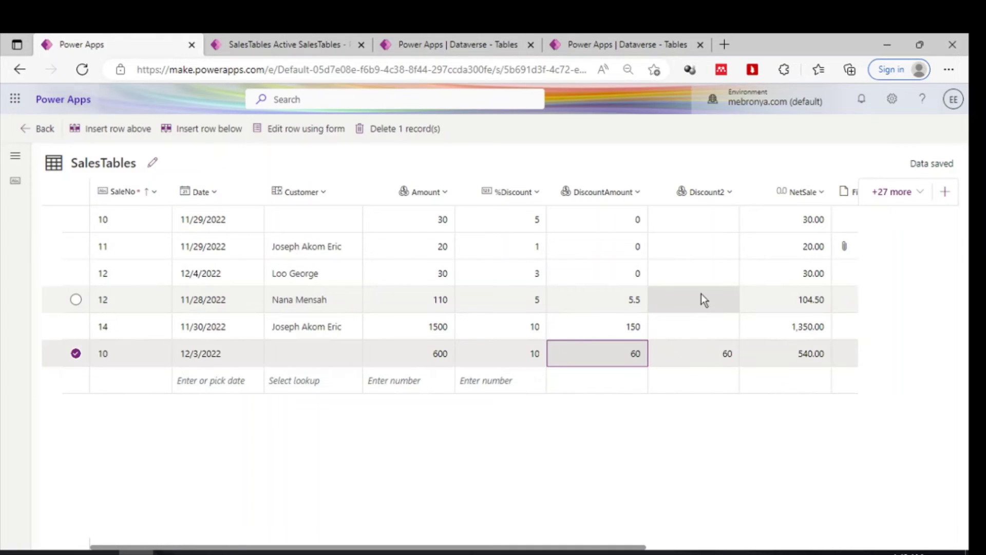
pyautogui.hscroll(5, 704, 300)
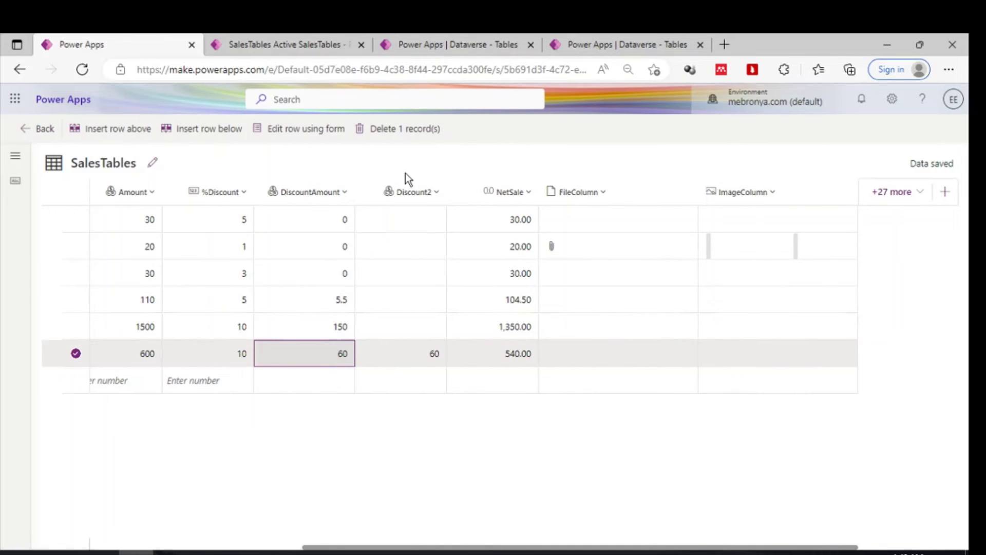
pyautogui.press('Down')
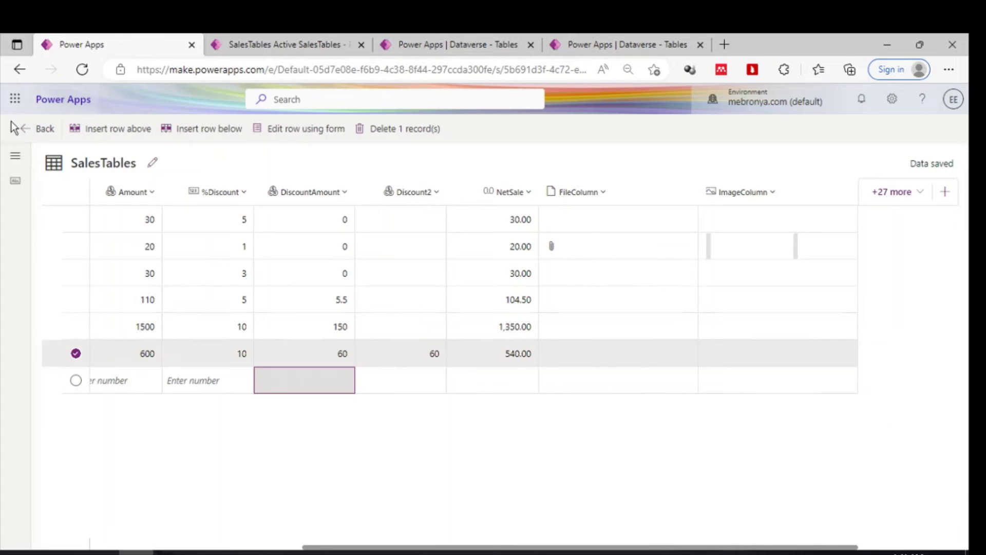
# - Leave the SalesTables data editor and open the list of columns for SalesTable
pyautogui.click(38, 128)
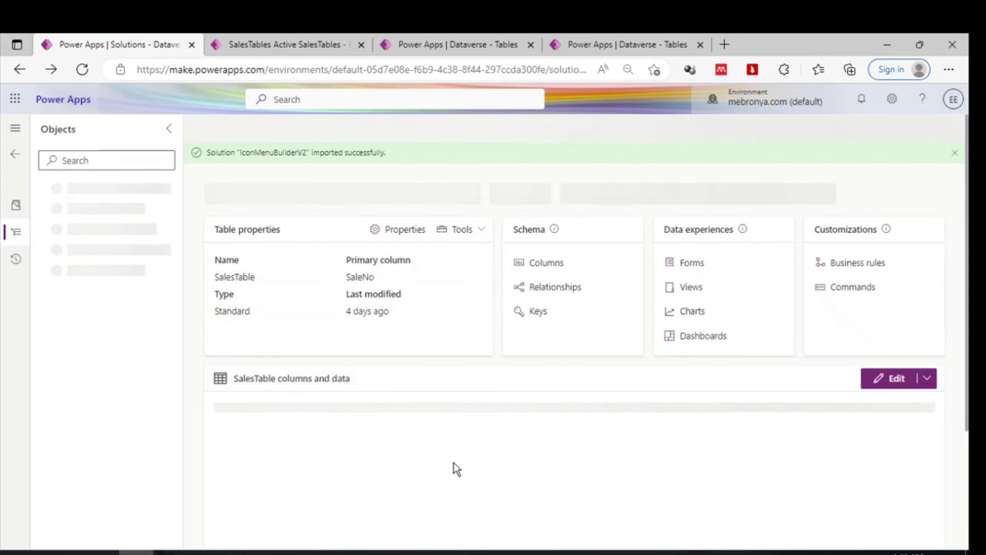
pyautogui.click(535, 263)
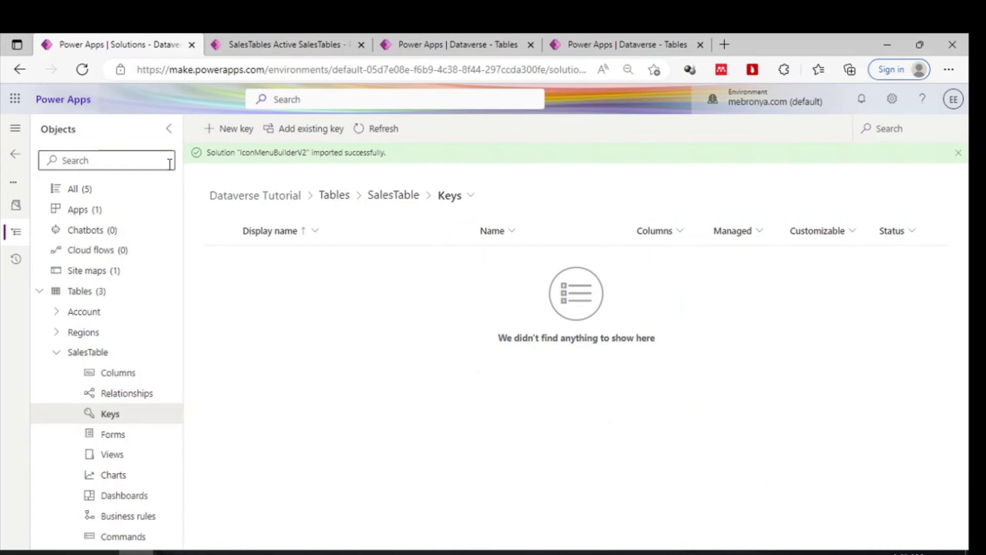
pyautogui.click(169, 129)
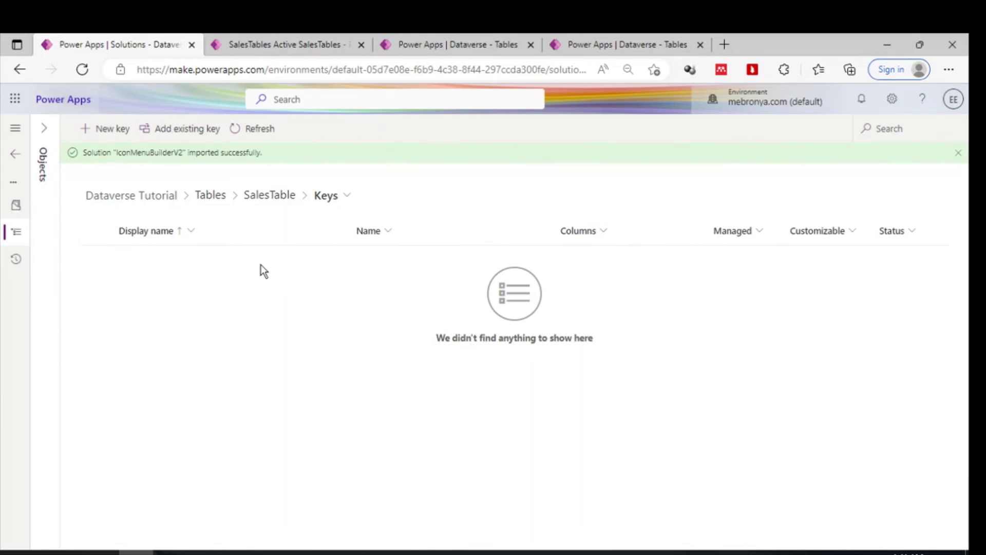
pyautogui.click(262, 200)
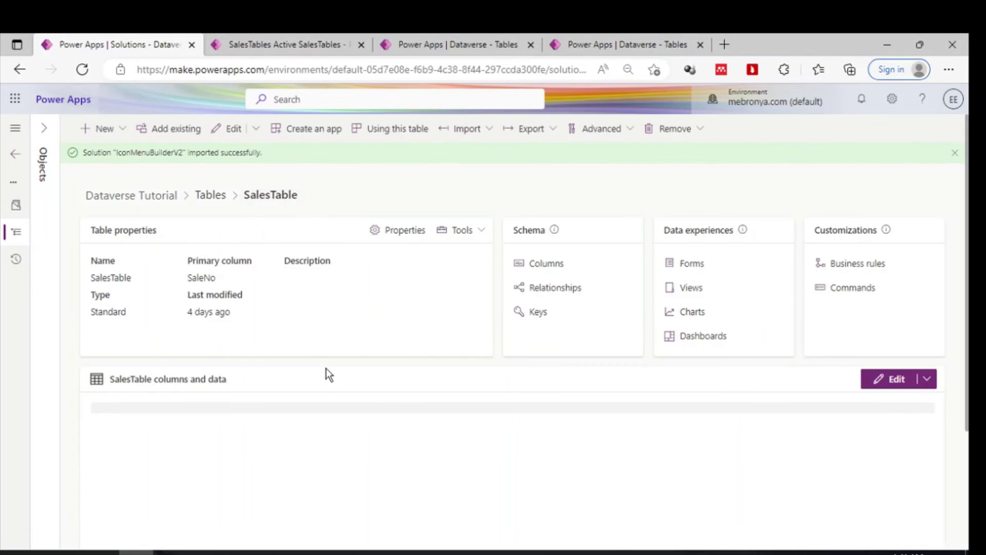
pyautogui.click(552, 267)
pyautogui.click(551, 263)
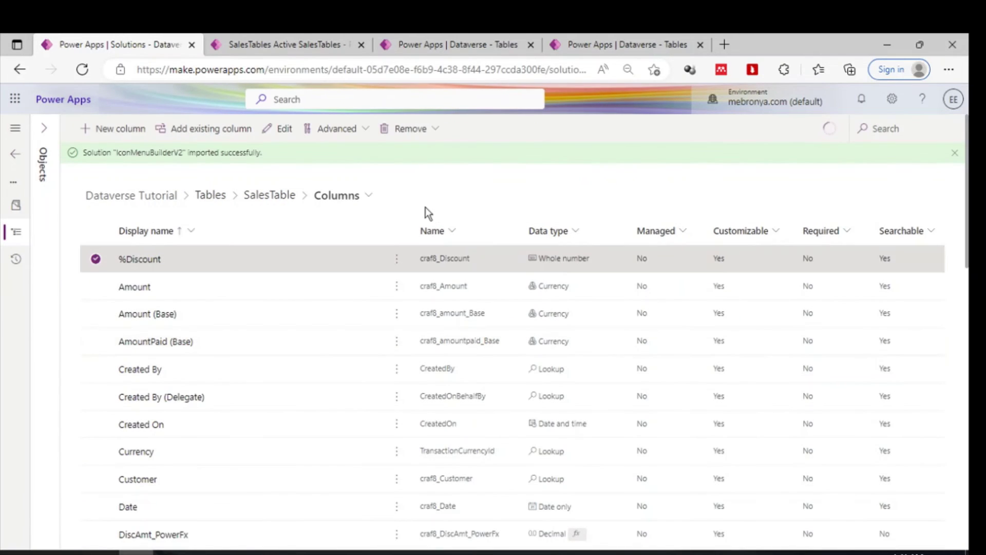
# - Start a new SalesTable column with the display name Discount3
pyautogui.click(122, 128)
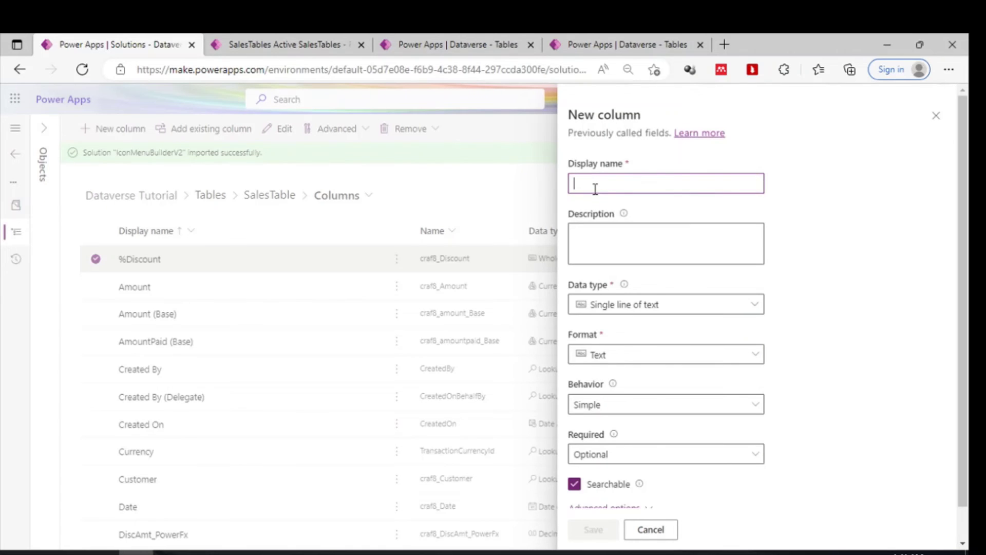
pyautogui.write('Discount')
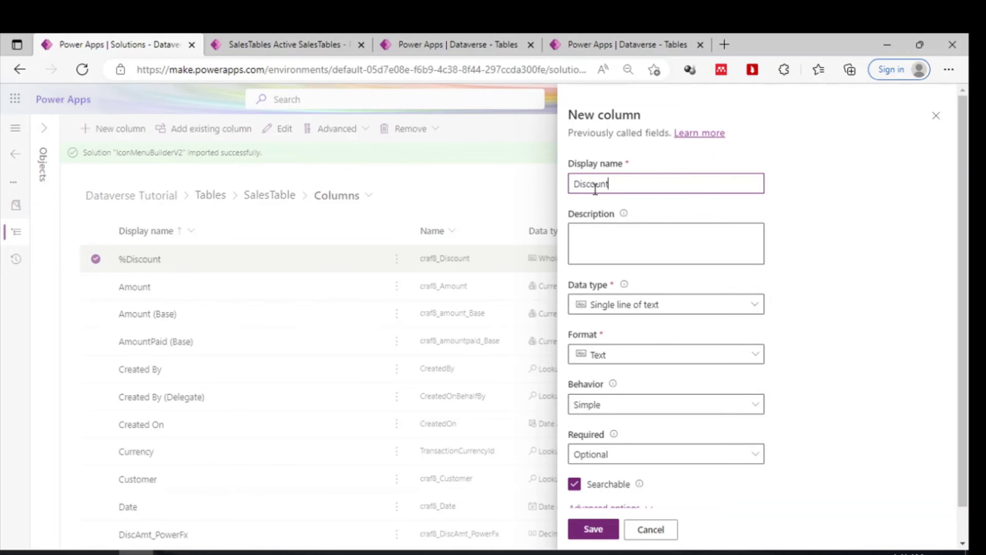
pyautogui.write('3')
pyautogui.scroll(-1, 698, 319)
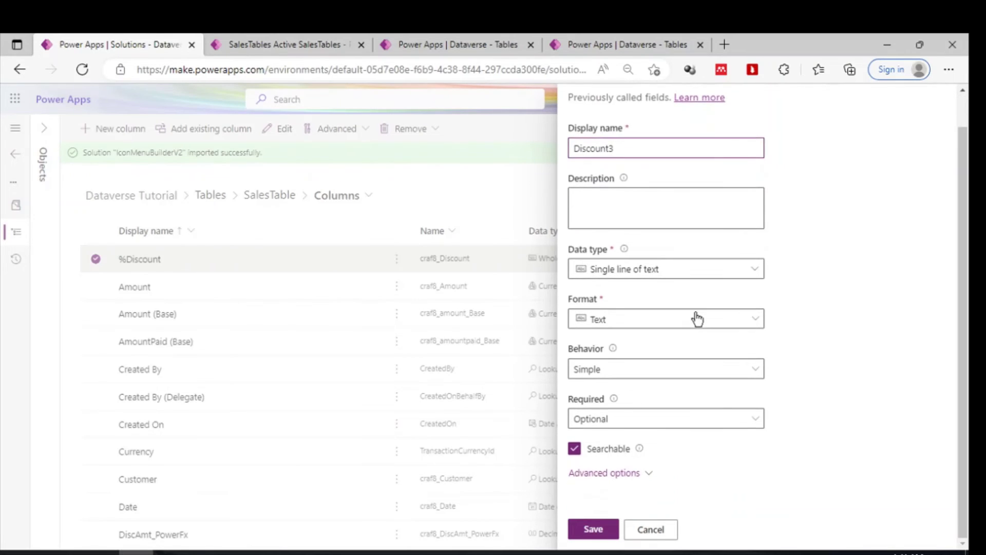
# - Set the Discount3 column's data type to Currency and look through its Behavior options
pyautogui.click(672, 269)
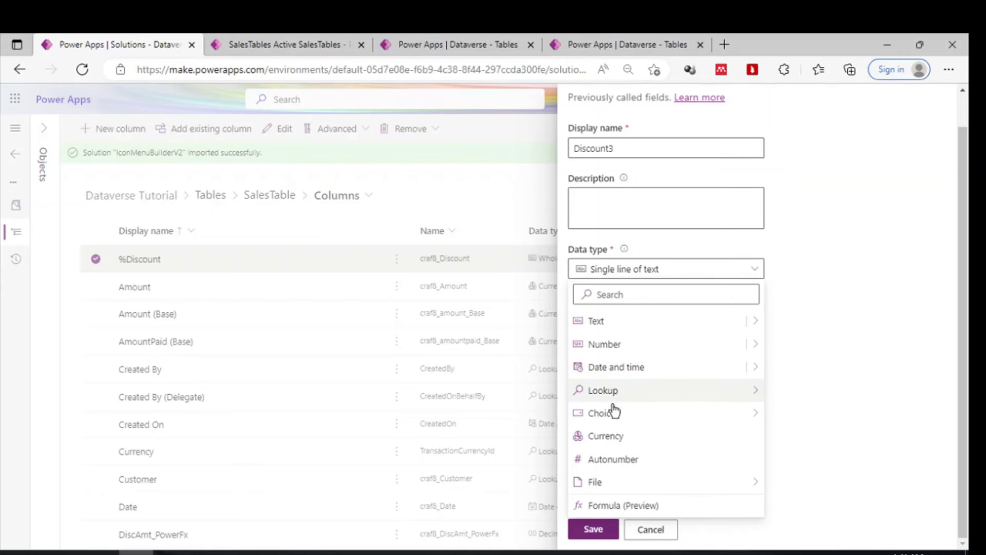
pyautogui.click(608, 435)
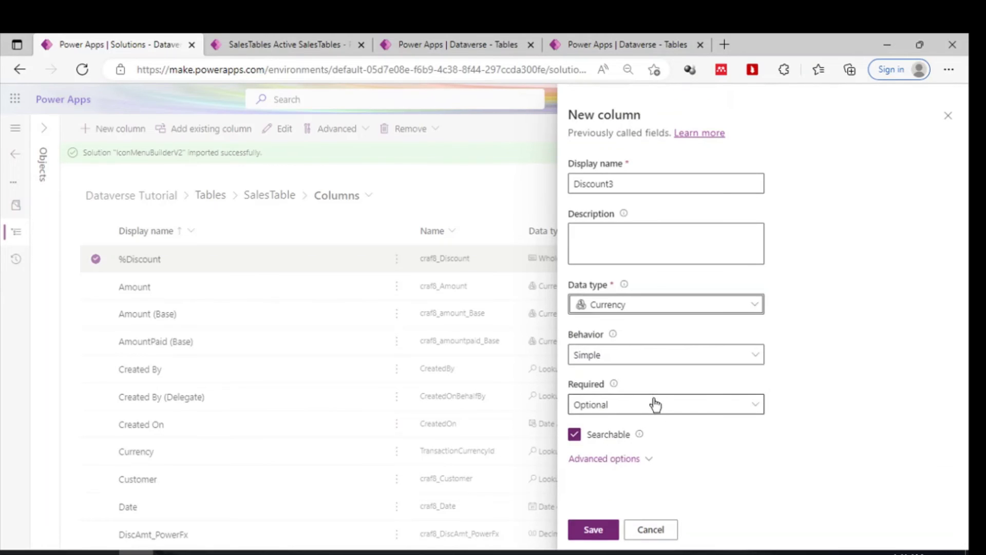
pyautogui.click(634, 354)
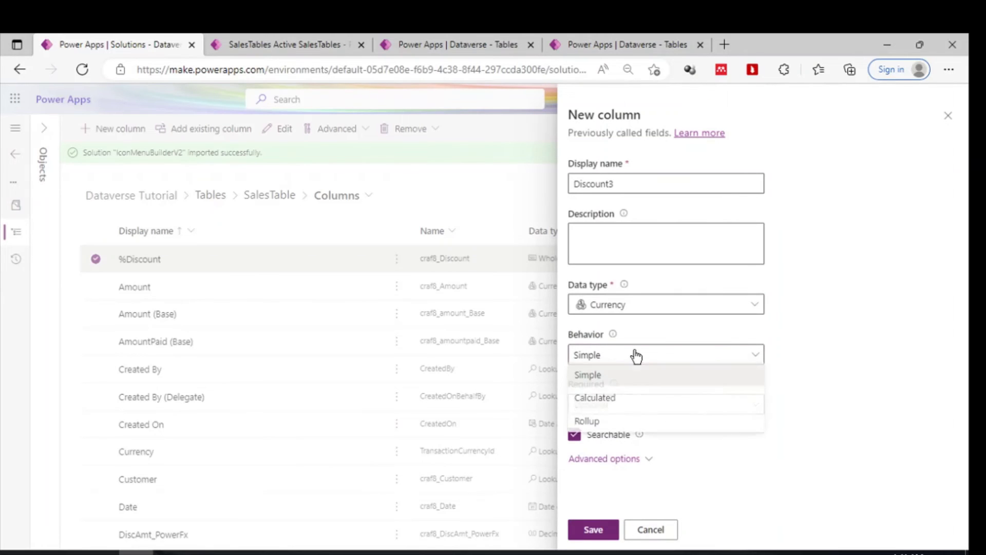
pyautogui.click(839, 400)
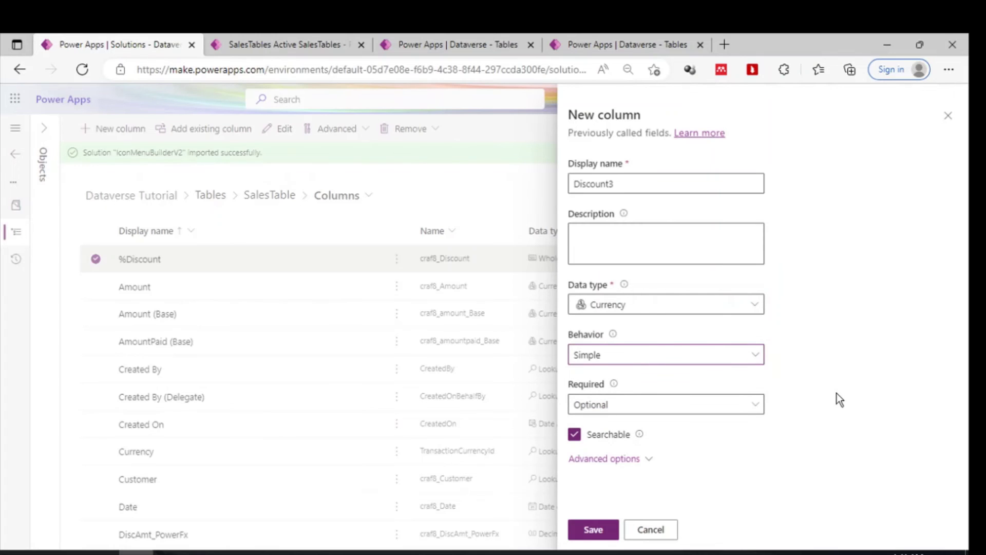
# - Set the Discount3 data type to Formula (Preview) and enter the formula Amount * '%Discount'
pyautogui.click(658, 305)
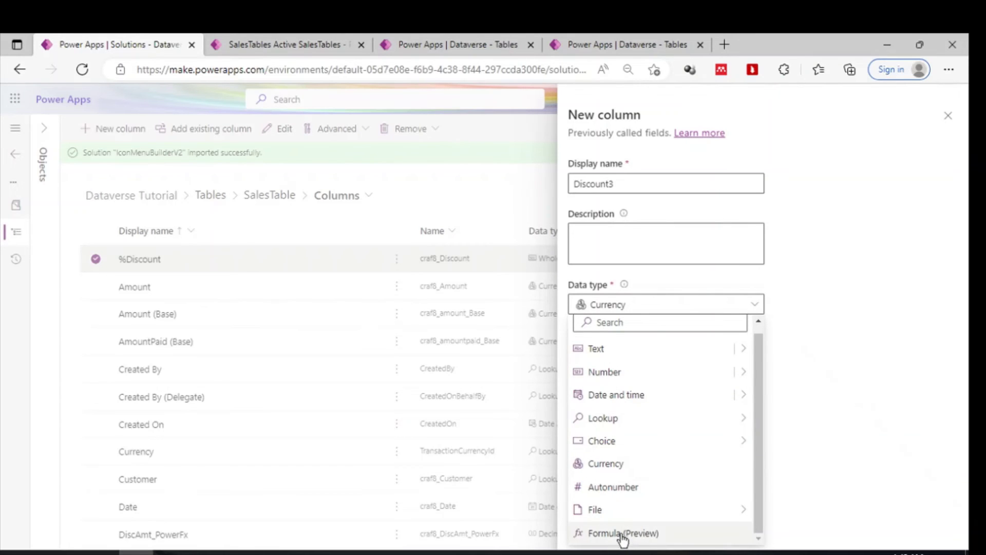
pyautogui.click(624, 533)
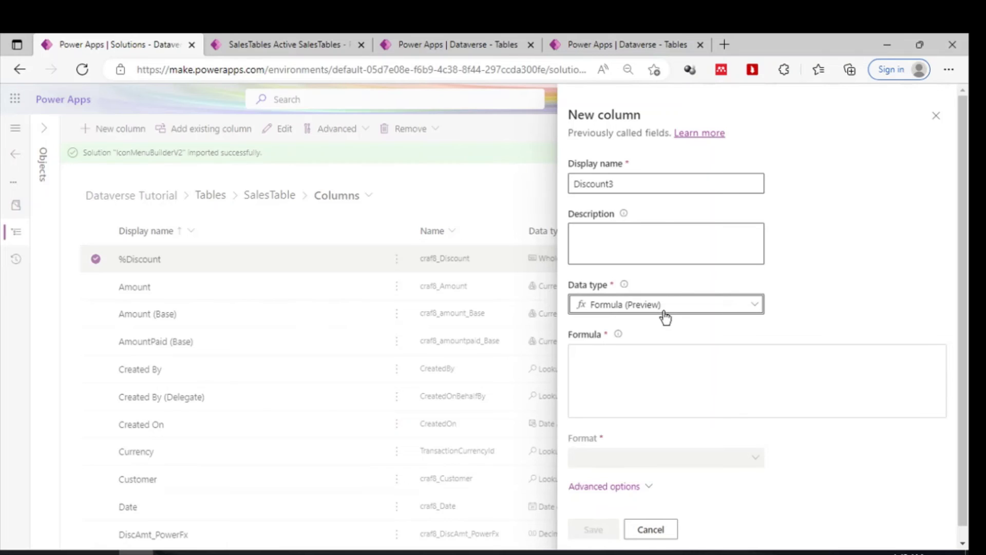
pyautogui.click(616, 357)
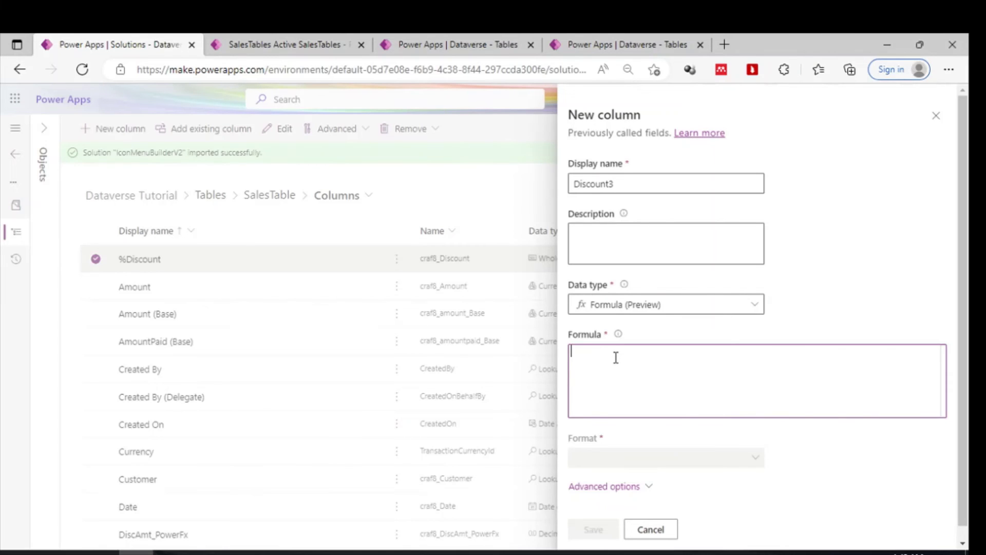
pyautogui.write('Amount')
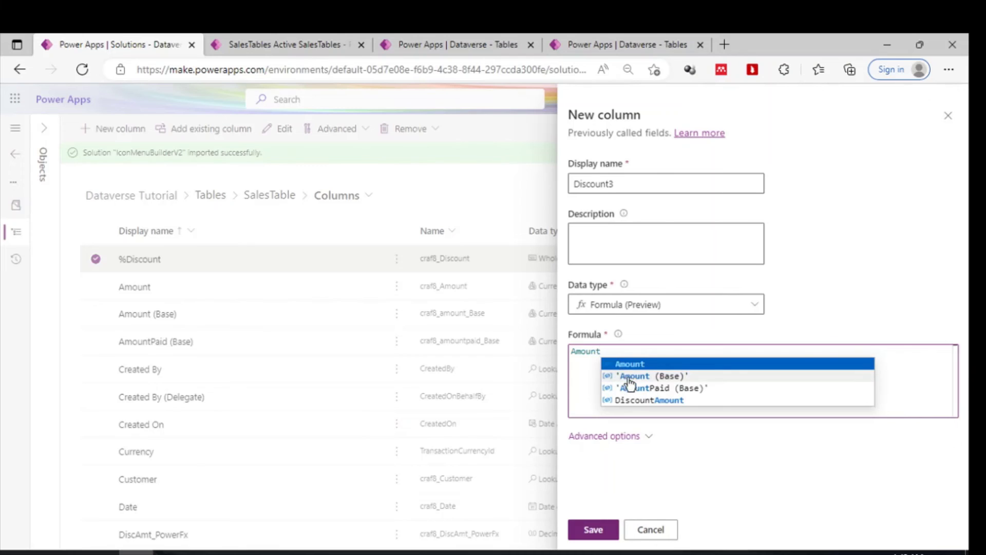
pyautogui.click(628, 365)
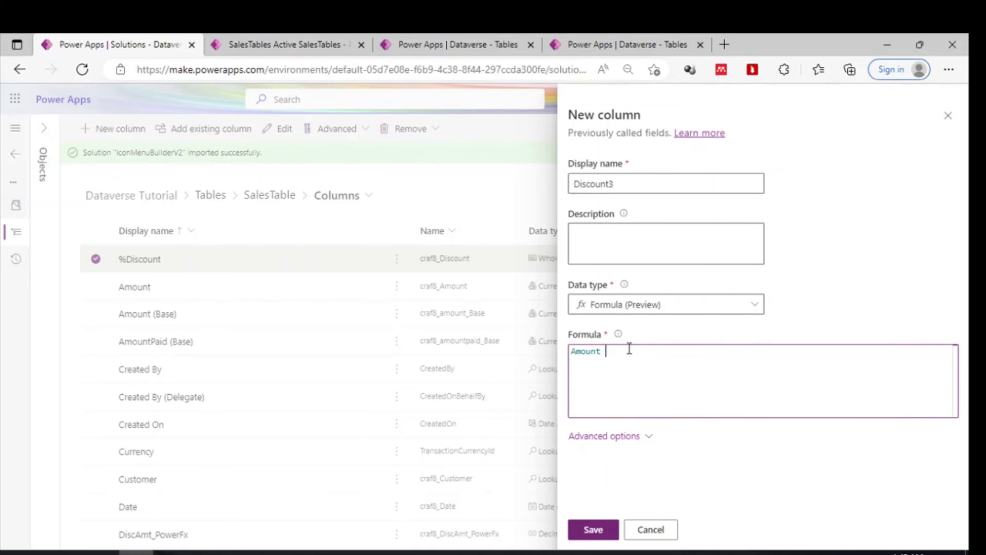
pyautogui.write('* ')
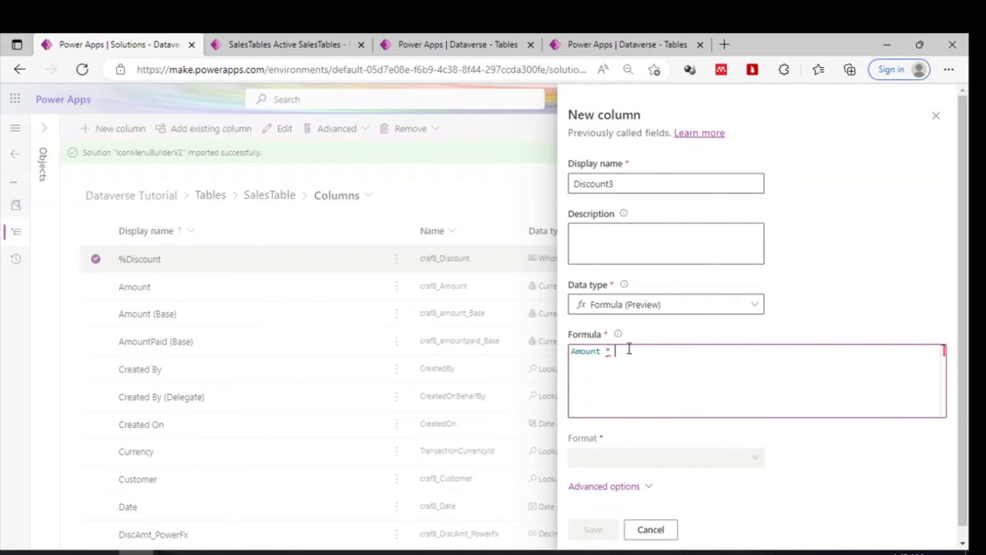
pyautogui.write('Di')
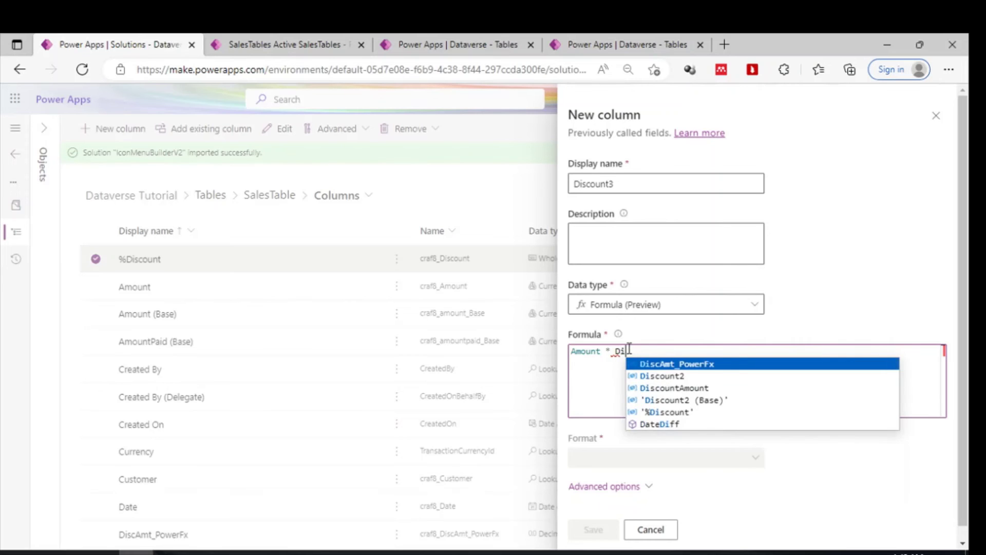
pyautogui.write('scoun')
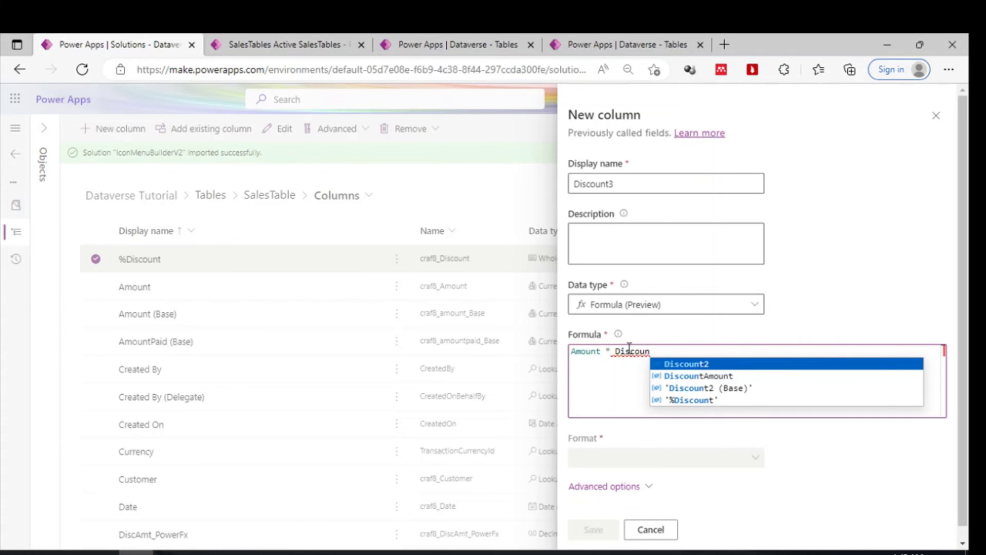
pyautogui.click(692, 401)
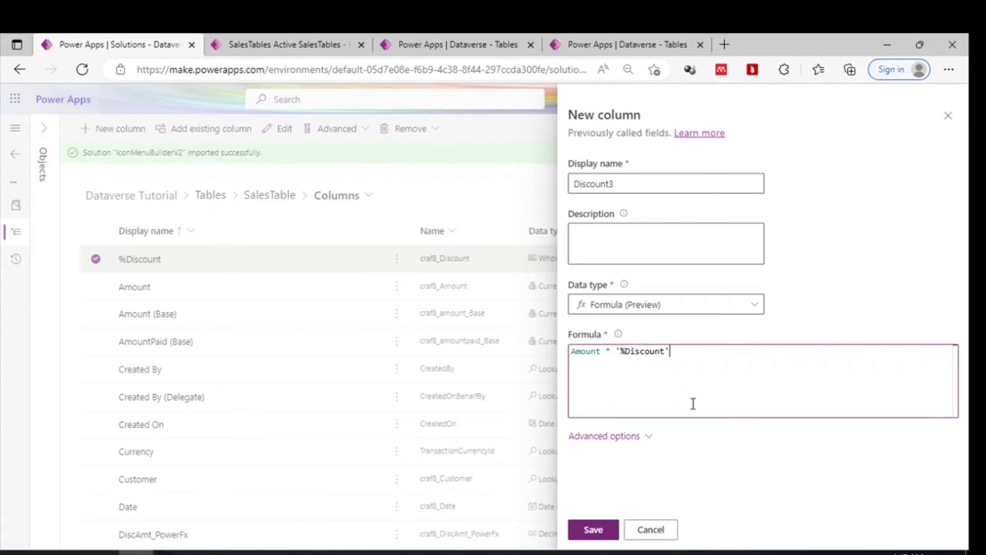
# - Divide '%Discount' by 100 in the formula and enclose that division in parentheses
pyautogui.write('/')
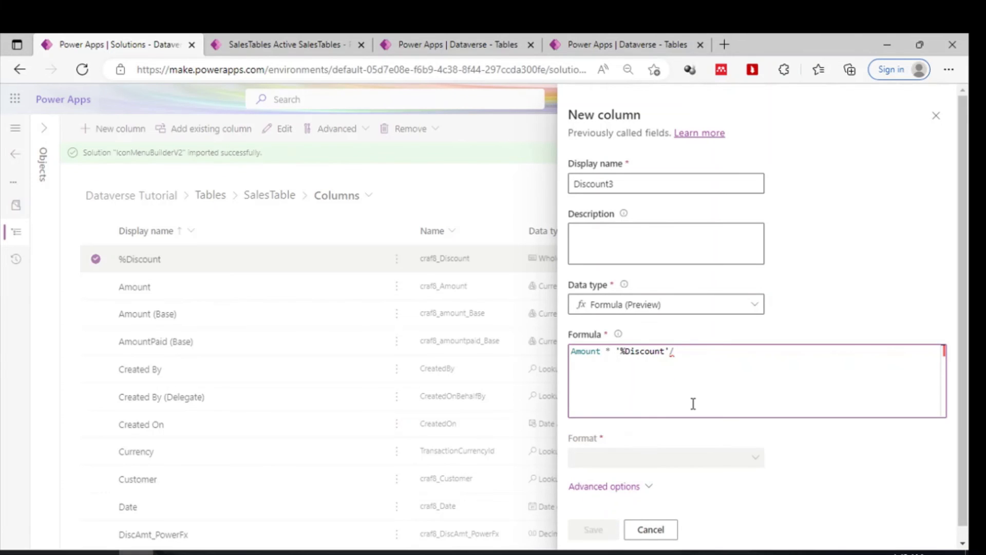
pyautogui.write('100)')
pyautogui.click(615, 351)
pyautogui.write('(')
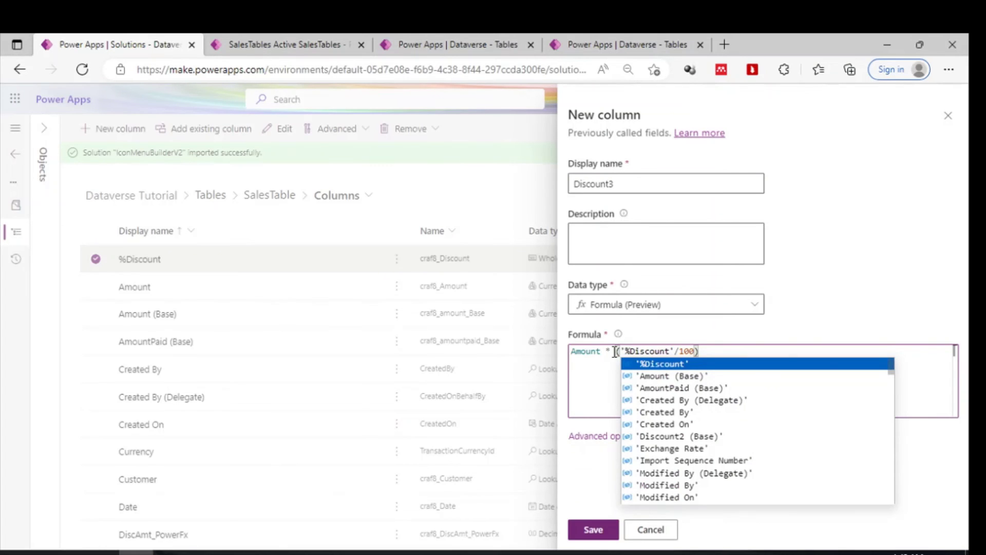
pyautogui.click(711, 350)
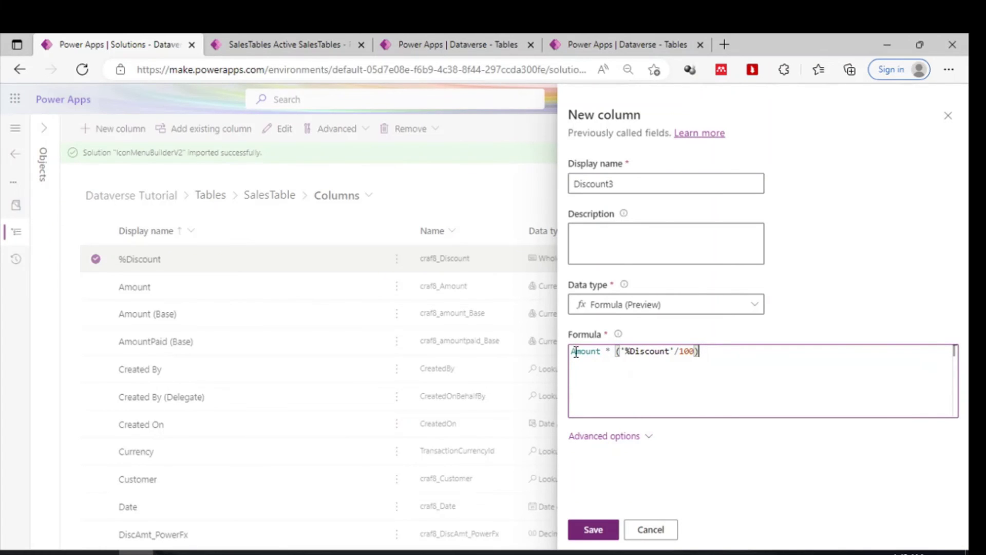
# - Begin the Discount3 formula with an If function whose condition is Amount>10, followed by a comma
pyautogui.doubleClick(577, 352)
pyautogui.click(576, 351)
pyautogui.write('If')
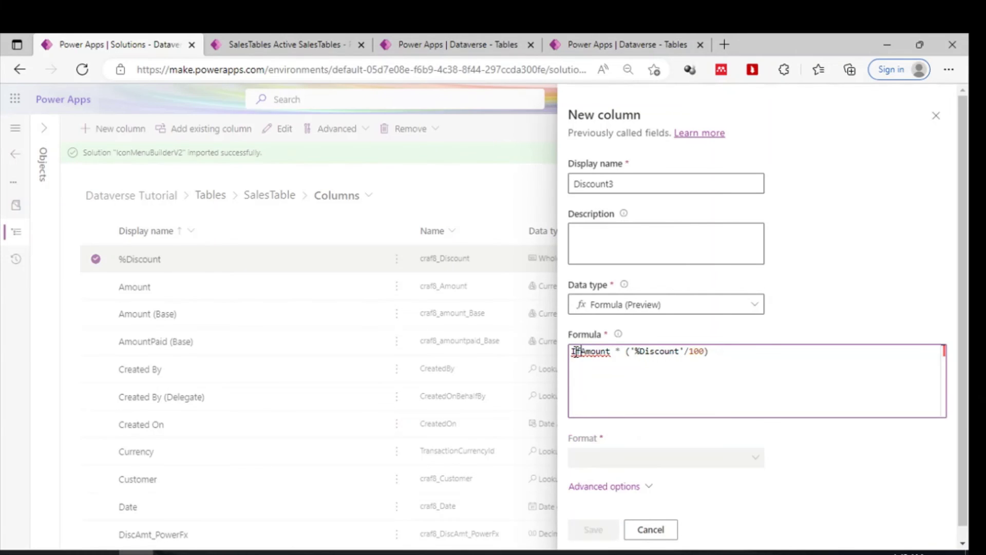
pyautogui.write('(')
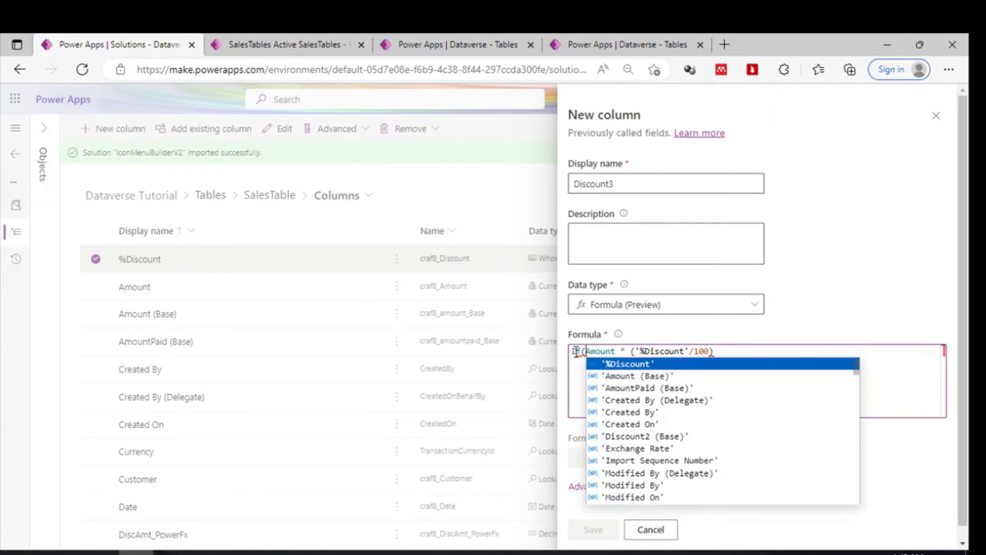
pyautogui.write('Amount')
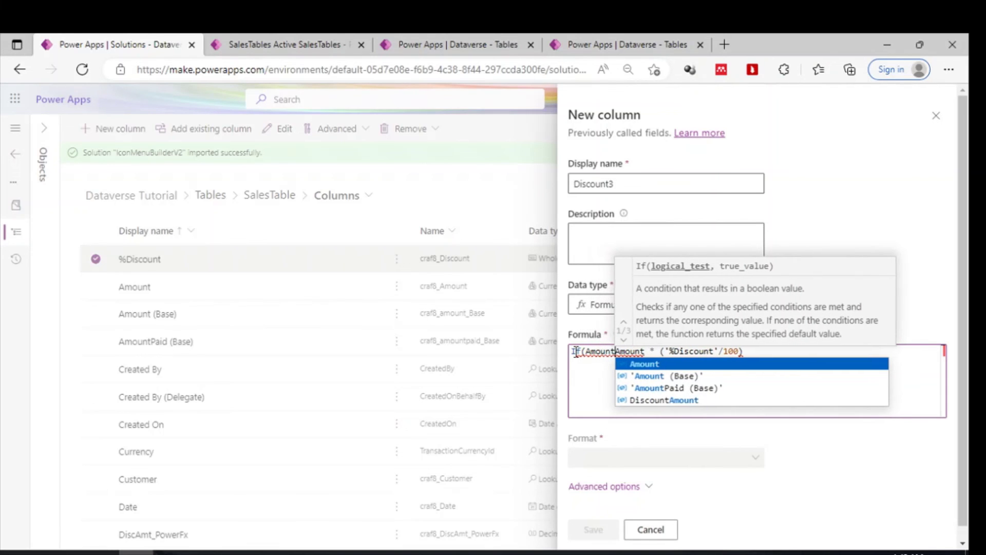
pyautogui.click(648, 363)
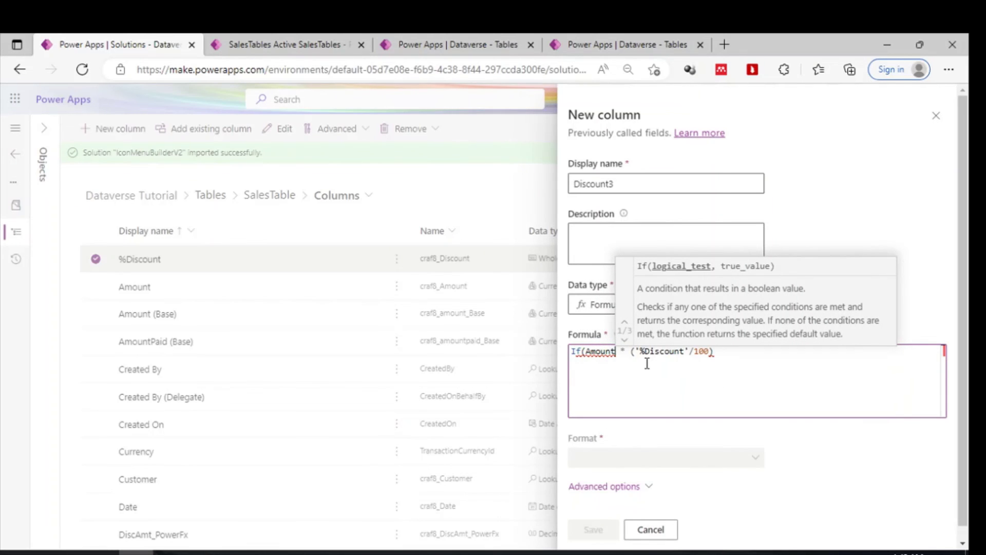
pyautogui.write('>')
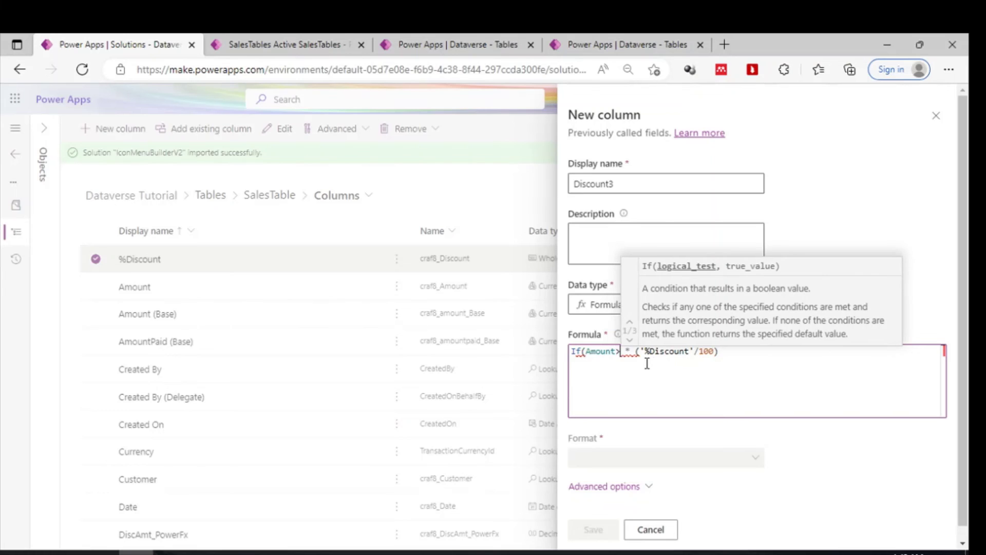
pyautogui.write('10')
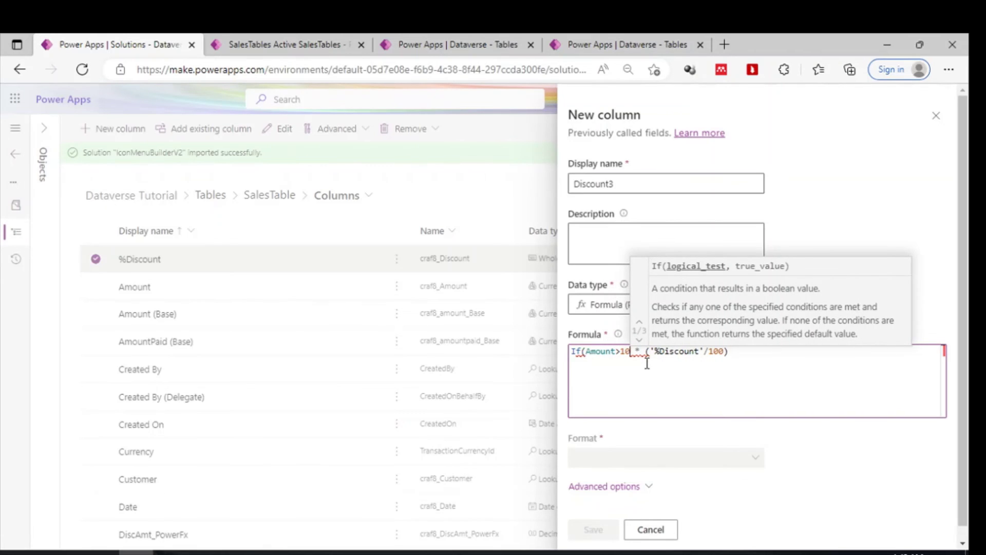
pyautogui.write(',')
# - Add 0 as the If function's false result and close its parenthesis at the formula's end
pyautogui.click(636, 399)
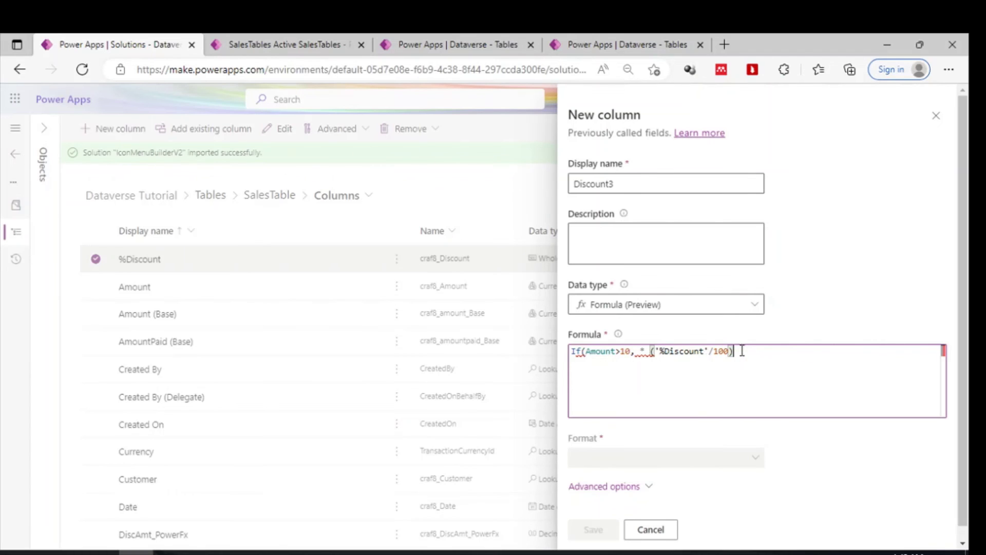
pyautogui.write(',')
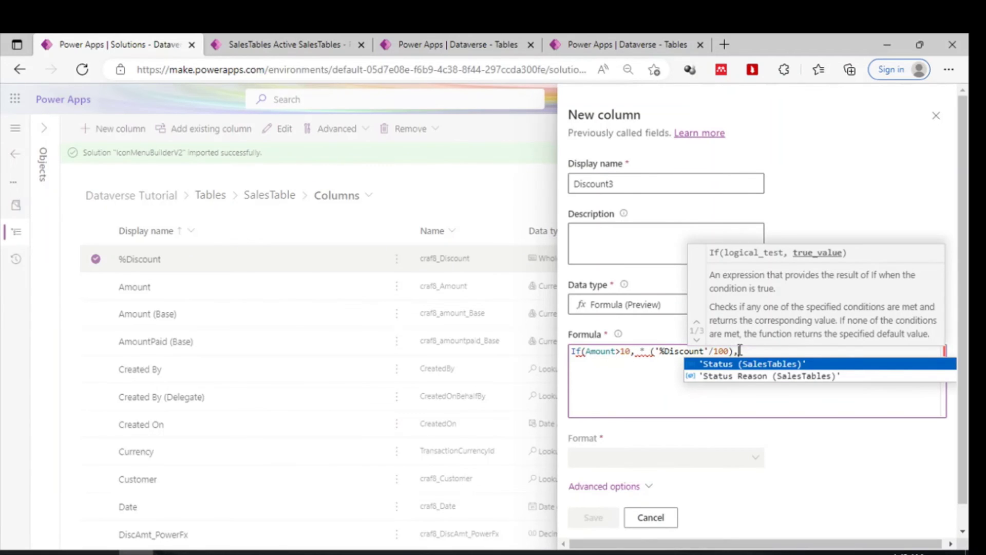
pyautogui.write('0)')
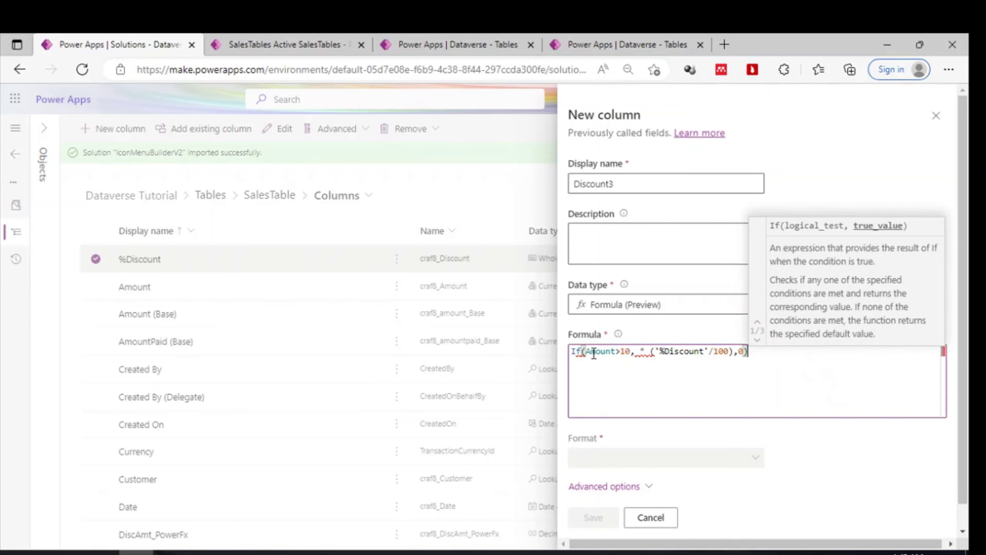
# - Insert Amount before the multiplication sign so the If function's true result is Amount* ('%Discount'/100)
pyautogui.click(634, 352)
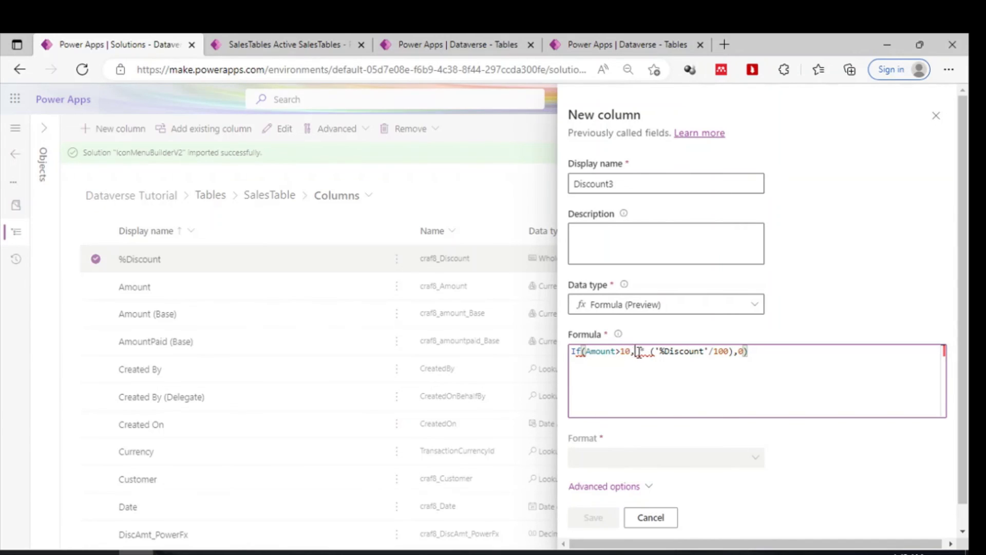
pyautogui.click(650, 353)
pyautogui.moveTo(650, 352); pyautogui.dragTo(734, 352)
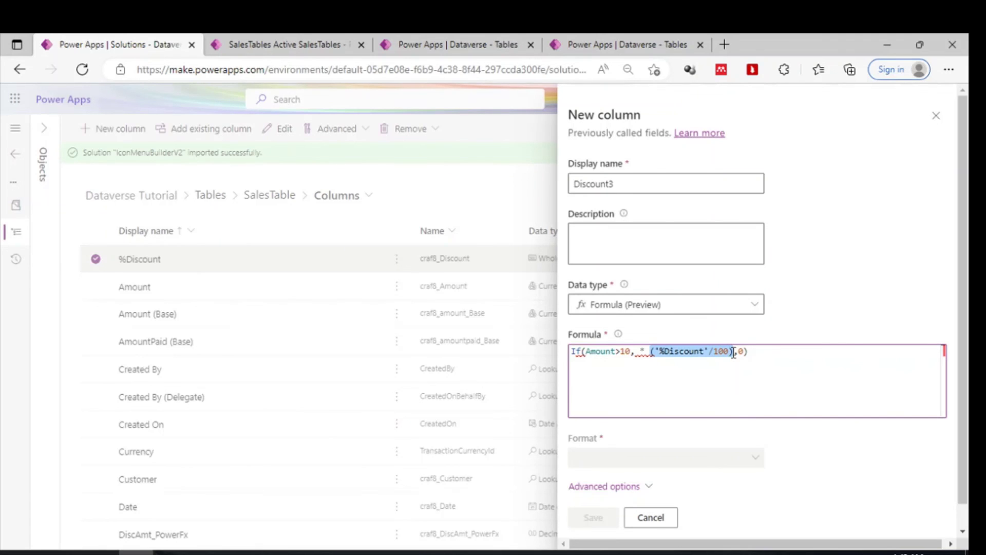
pyautogui.click(733, 353)
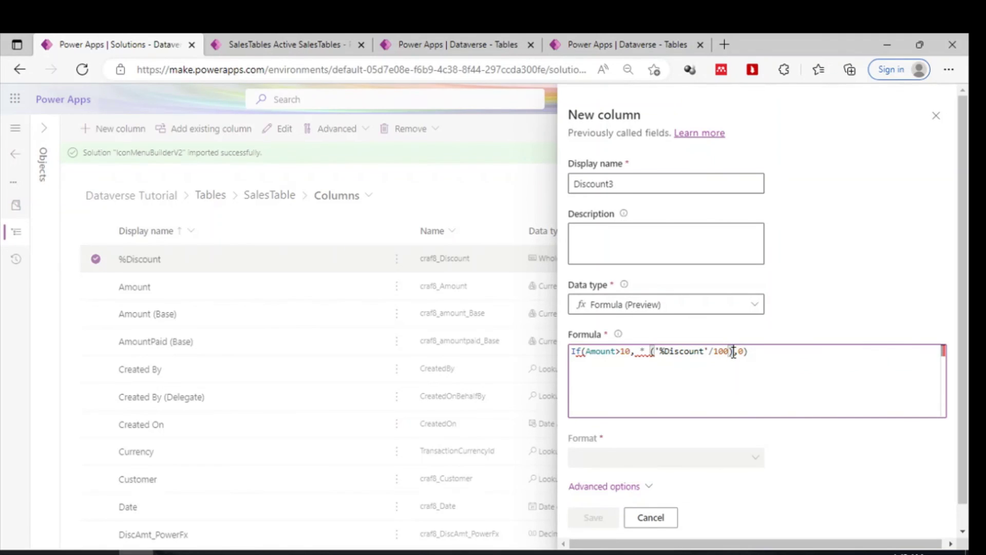
pyautogui.click(641, 352)
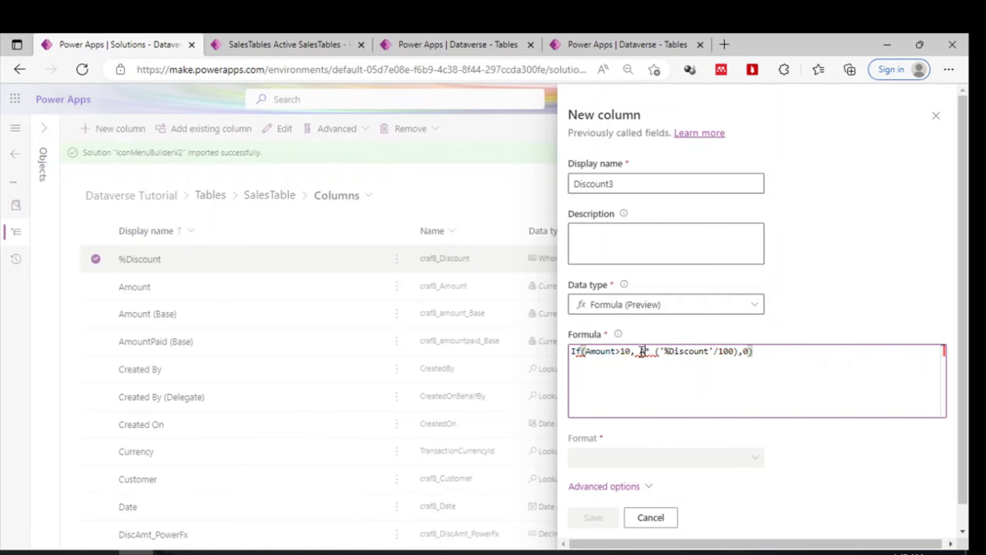
pyautogui.write('Amount')
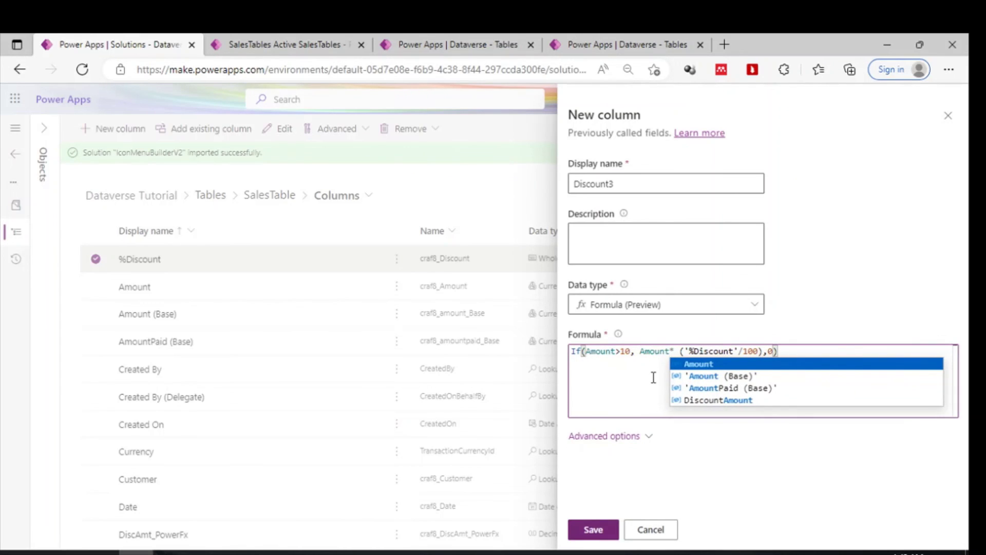
pyautogui.click(652, 377)
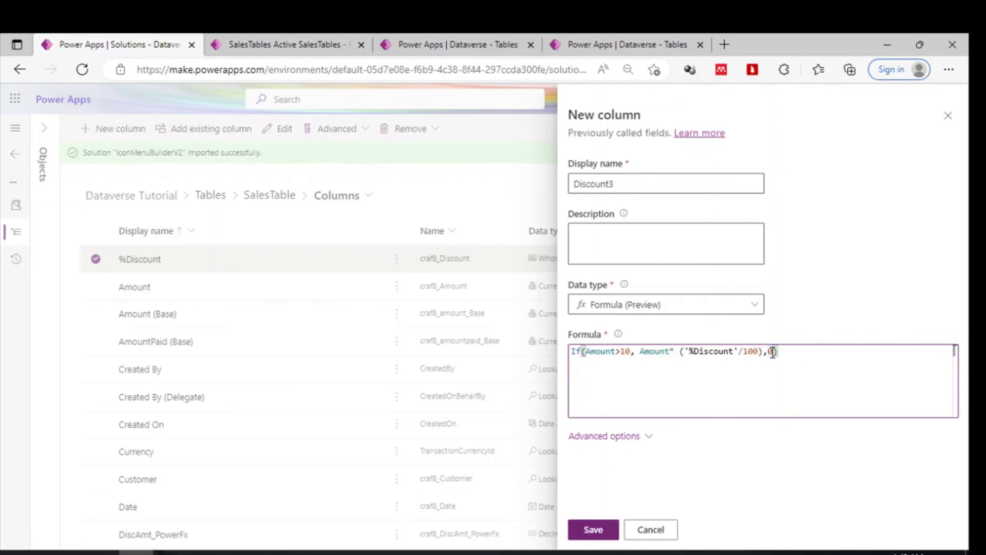
# - Review the Discount3 formula's true result at a larger page zoom and save the new column
pyautogui.hotkey('ctrl', '+')
pyautogui.hotkey('ctrl', '+')
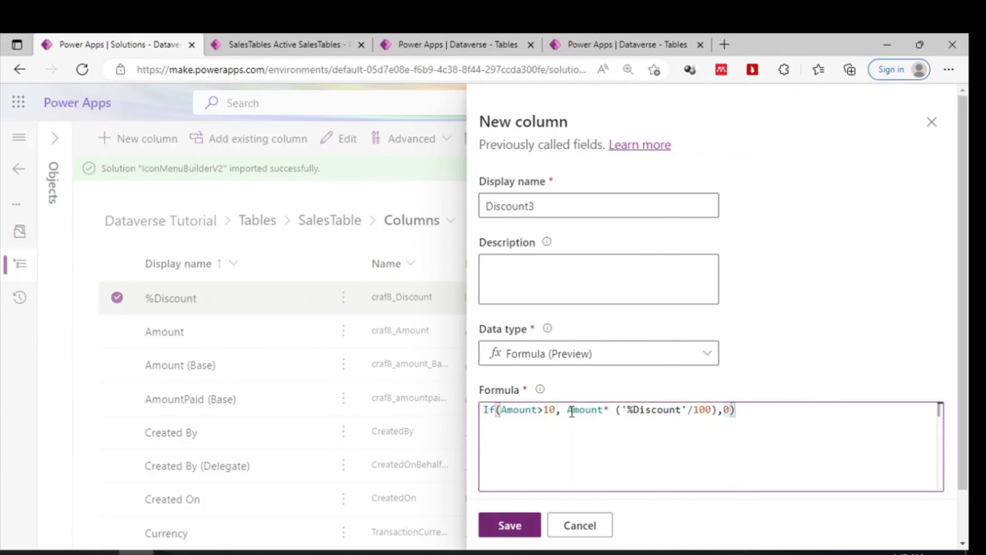
pyautogui.moveTo(568, 409); pyautogui.dragTo(718, 410)
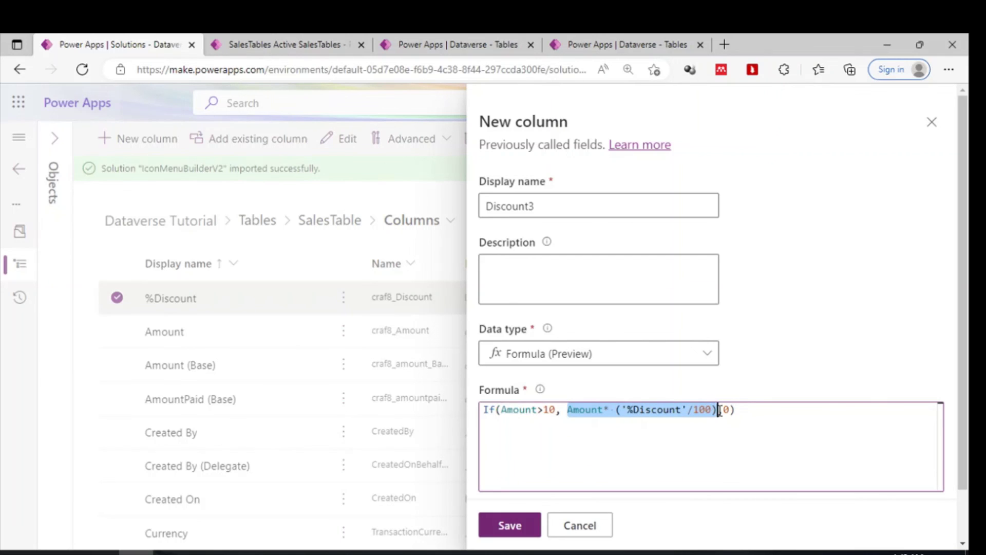
pyautogui.click(735, 410)
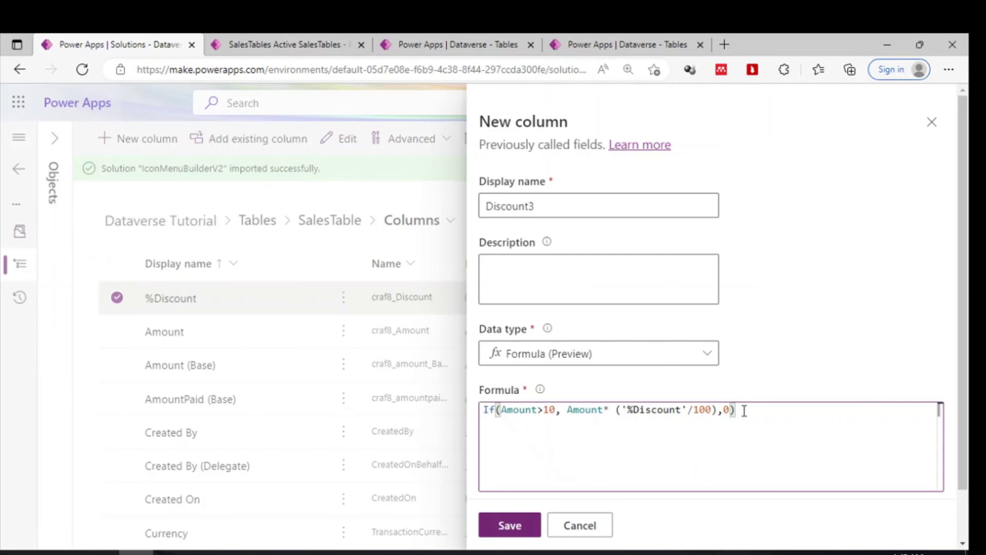
pyautogui.click(520, 526)
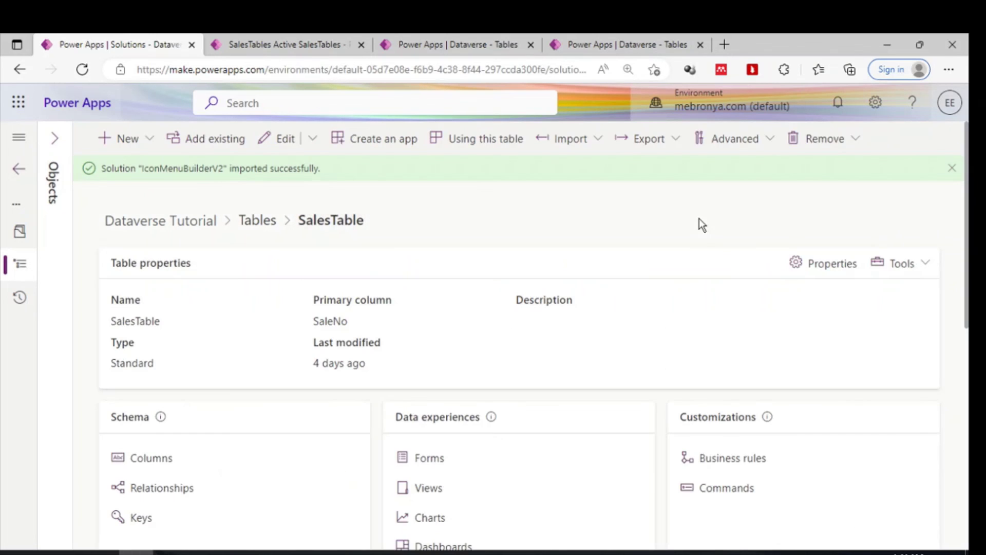
# - Open the existing-column selection for the SalesTable data grid and filter it by Disc
pyautogui.scroll(-3, 615, 407)
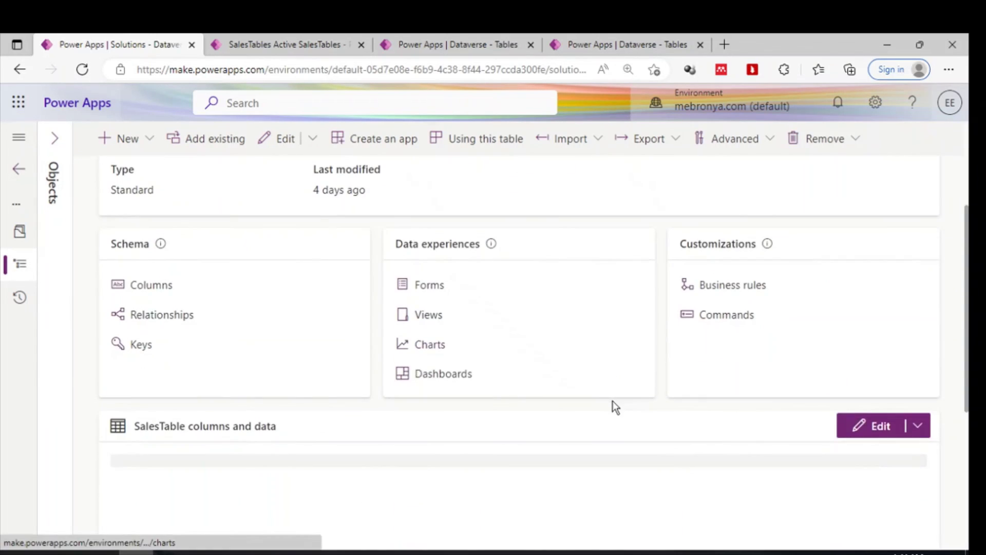
pyautogui.scroll(-5, 418, 431)
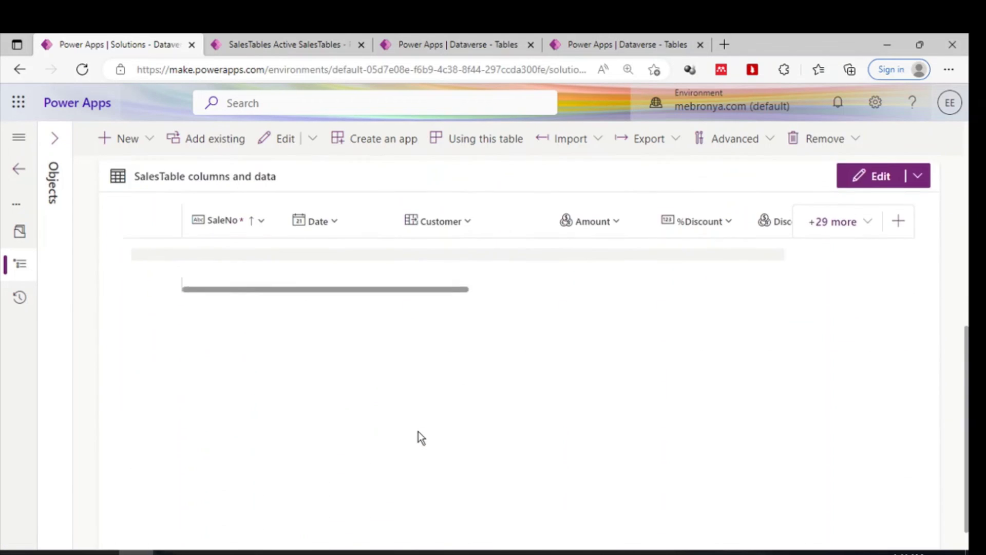
pyautogui.hscroll(10, 584, 327)
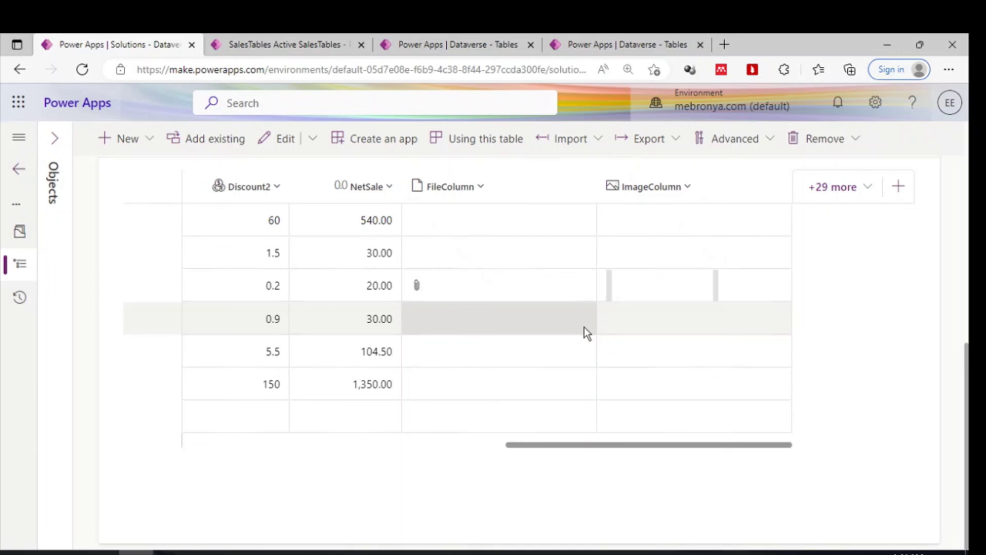
pyautogui.click(855, 197)
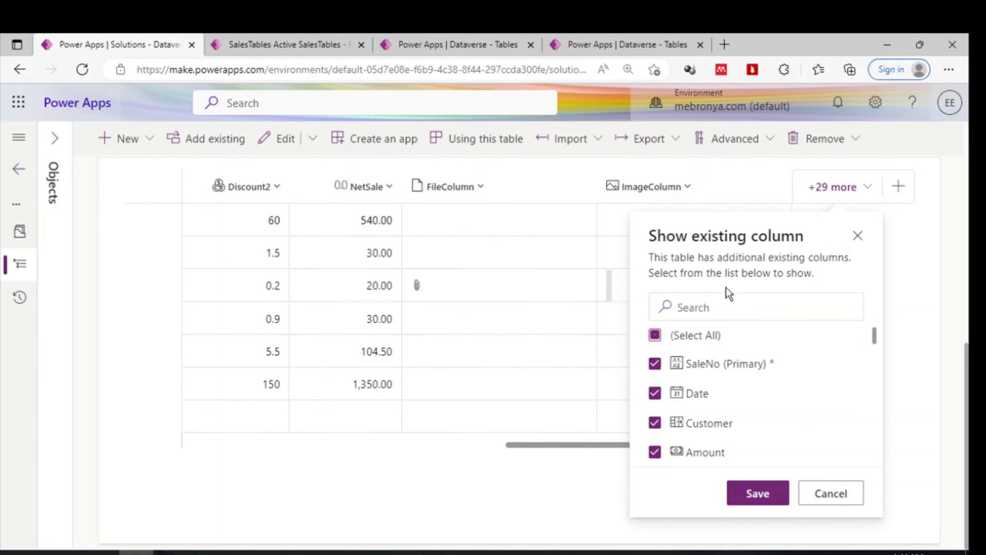
pyautogui.click(706, 307)
pyautogui.write('Dic')
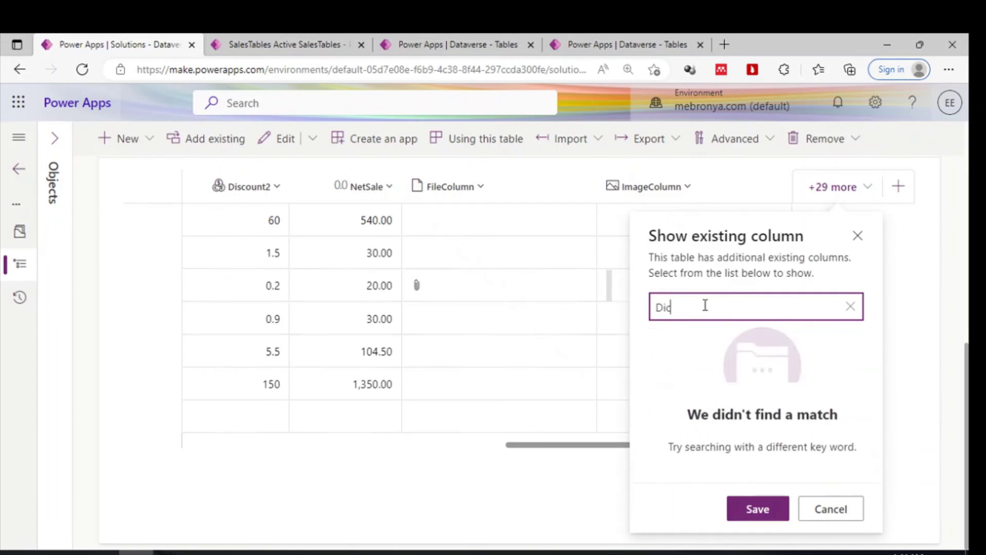
pyautogui.press('BackSpace')
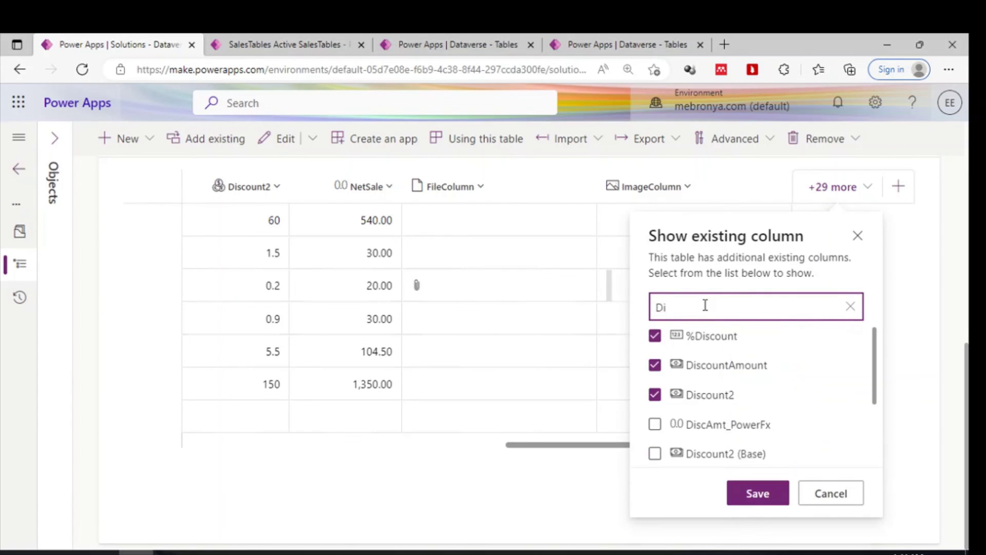
pyautogui.write('sc')
# - Show the Discount3 column in the data grid and compare its values with Amount and %Discount
pyautogui.scroll(-1, 729, 380)
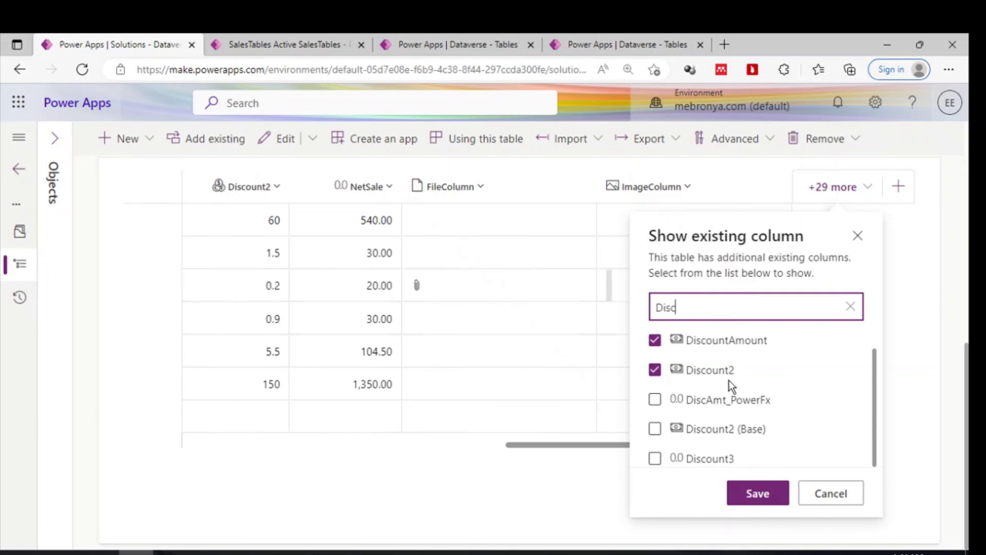
pyautogui.click(655, 459)
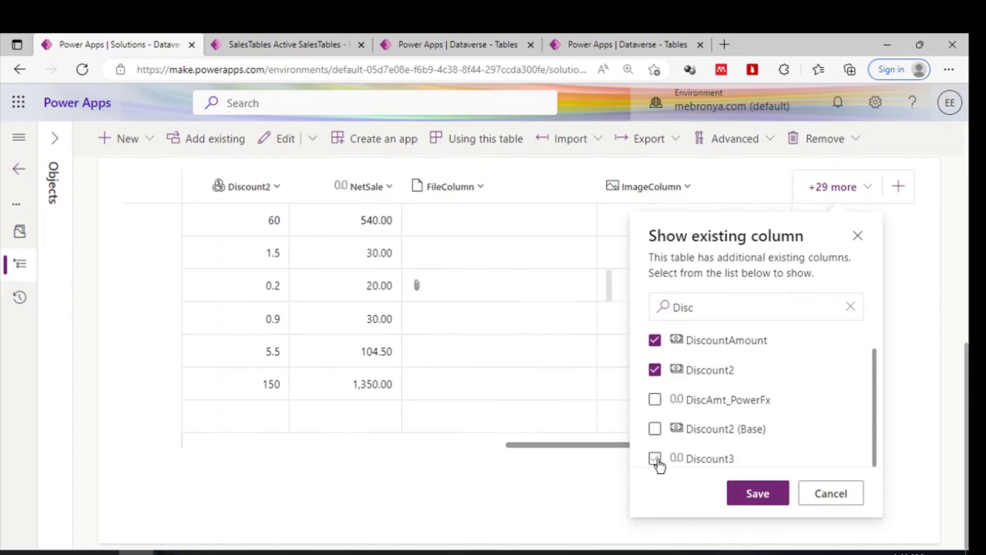
pyautogui.click(748, 491)
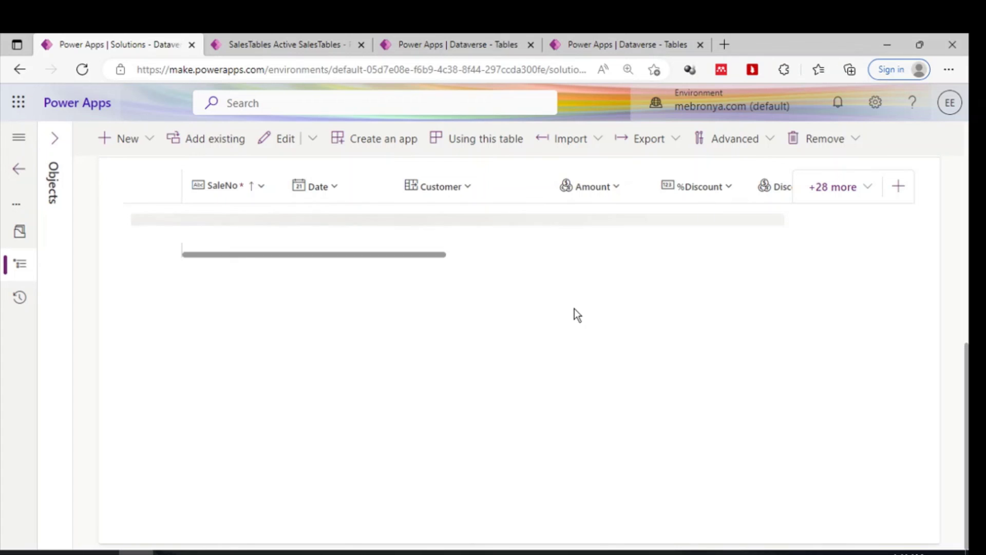
pyautogui.hscroll(10, 574, 310)
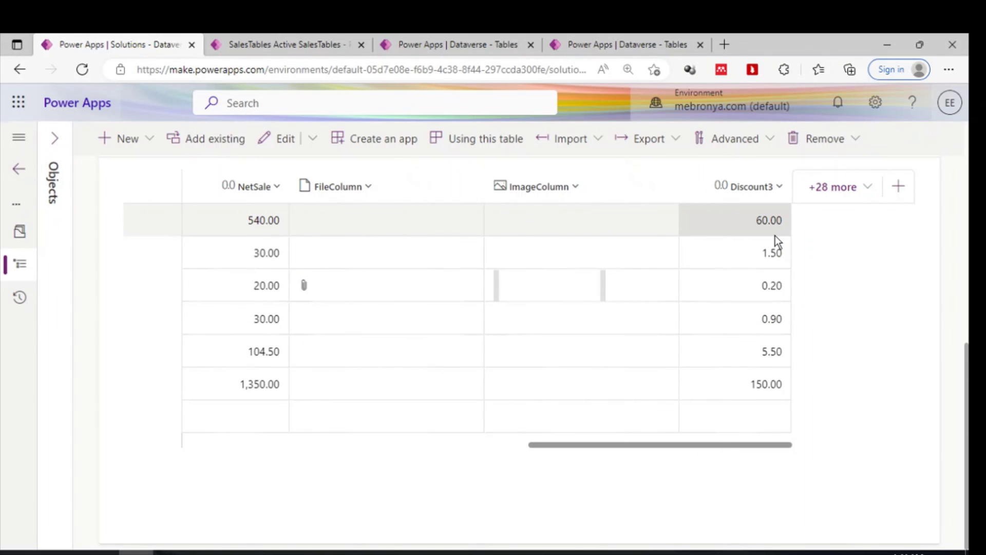
pyautogui.hscroll(-10, 776, 235)
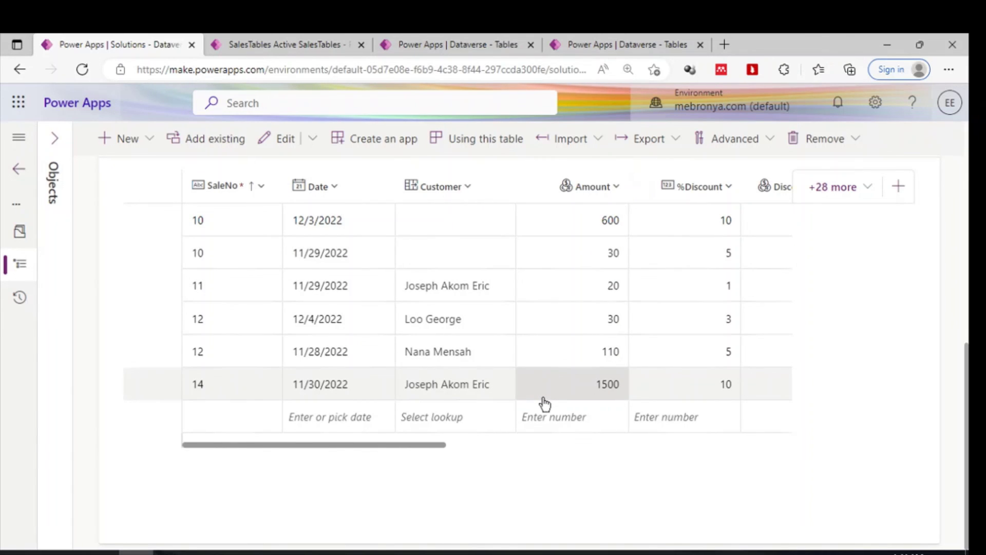
# - Switch to the PowerPoint presentation, examine the Limitations slide on calculated columns, and return to Power Apps
pyautogui.click(254, 549)
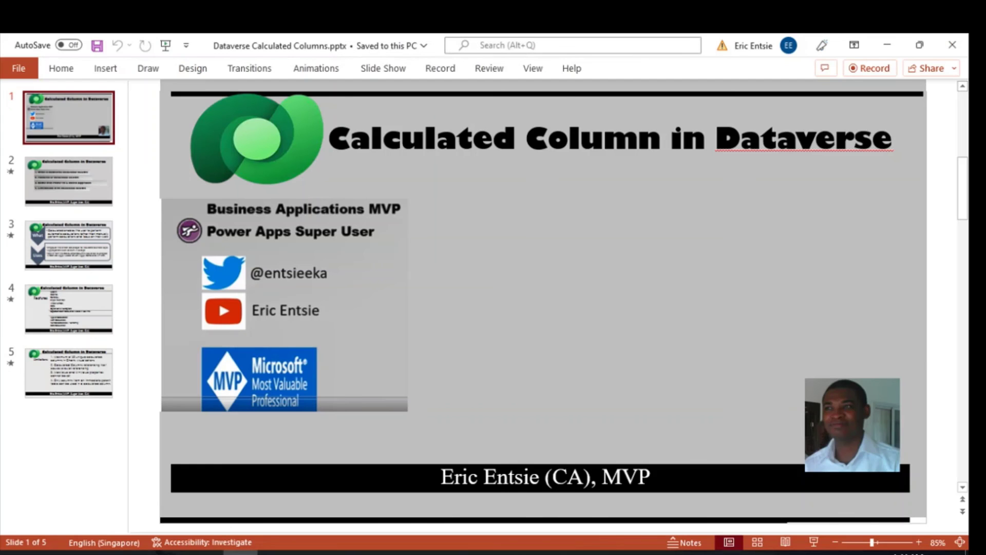
pyautogui.click(91, 367)
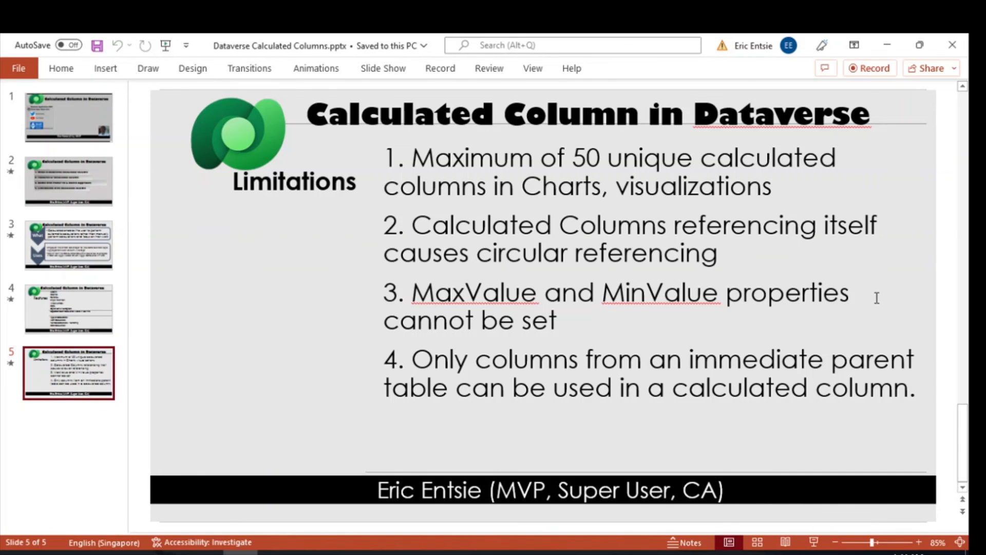
pyautogui.click(890, 45)
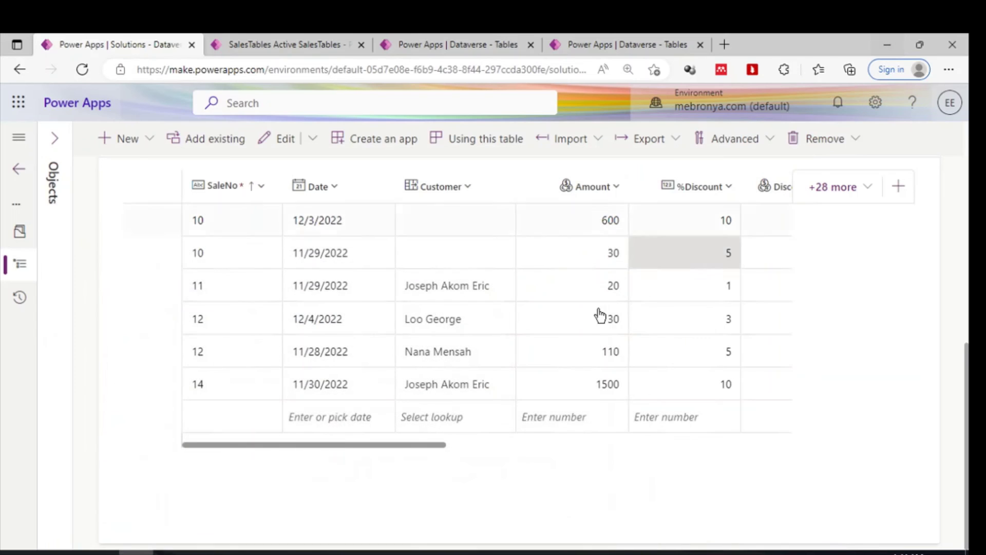